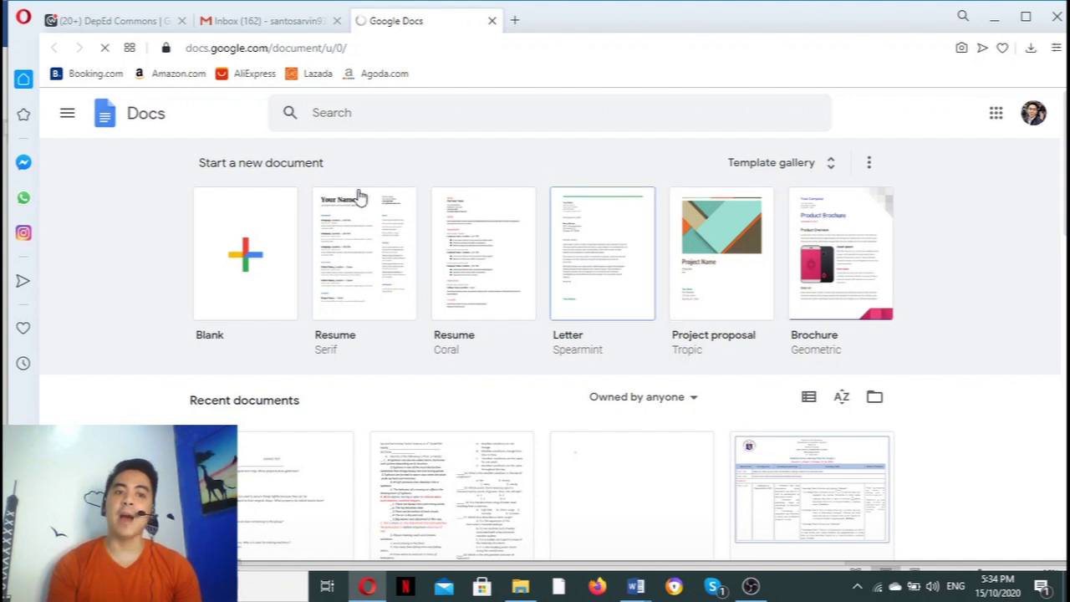
Create a blank document and start opening a file by uploading it from the device
click(272, 286)
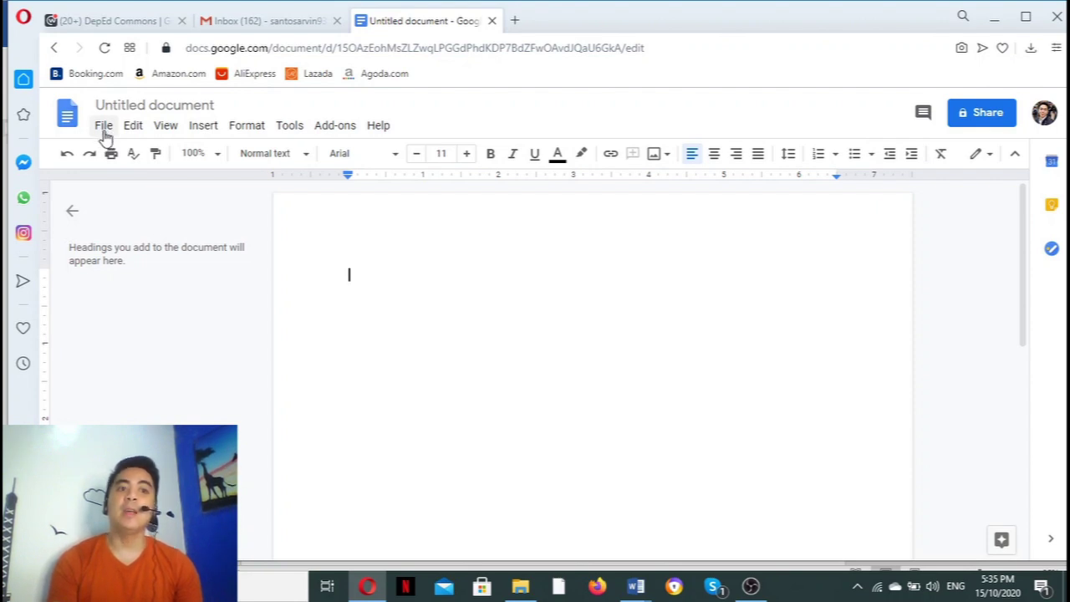
click(104, 127)
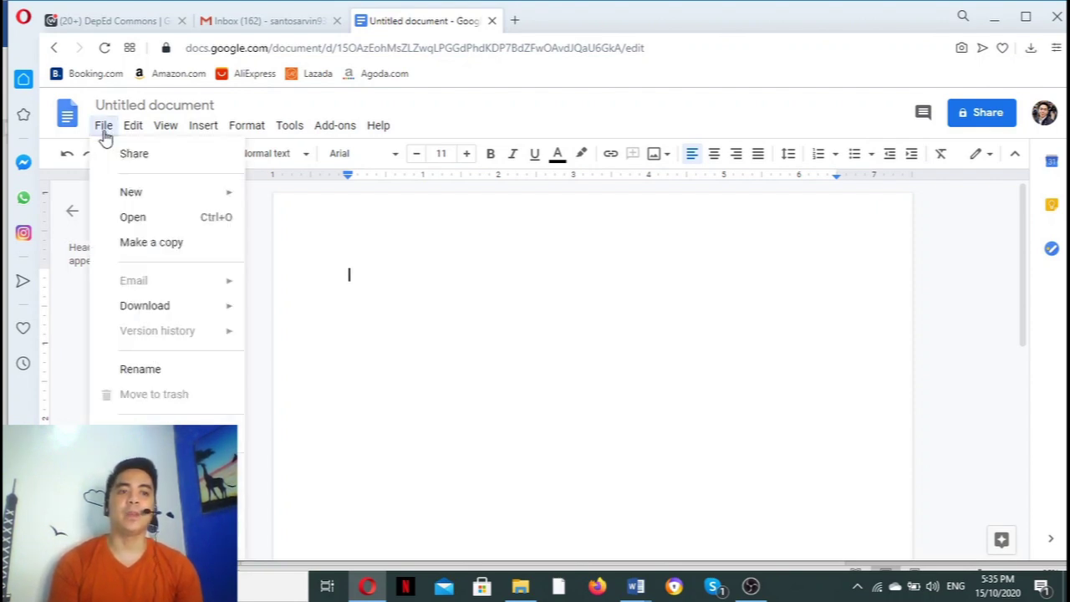
click(161, 224)
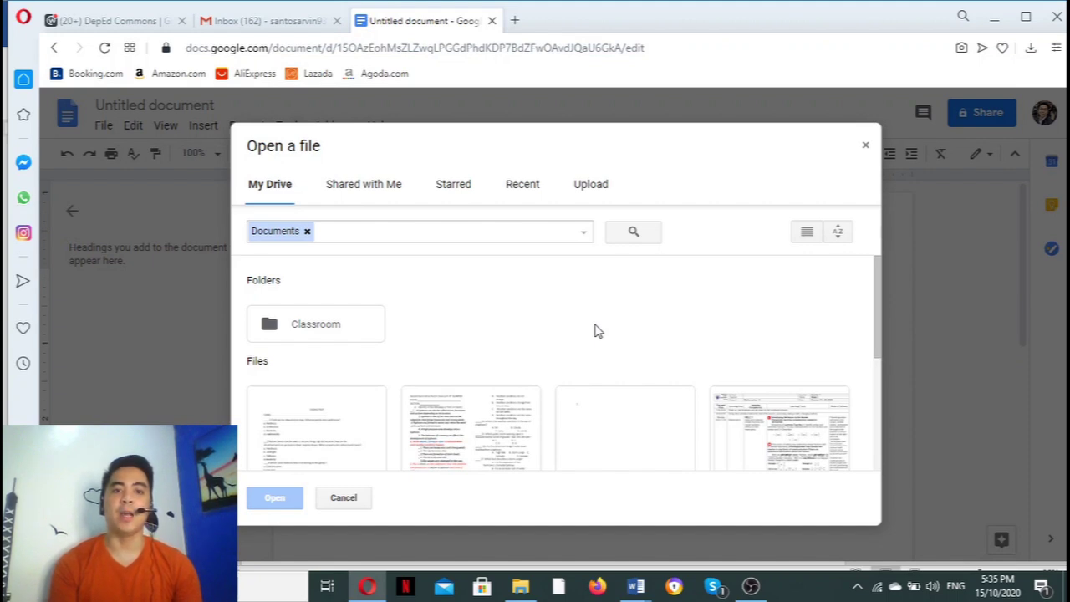
click(597, 191)
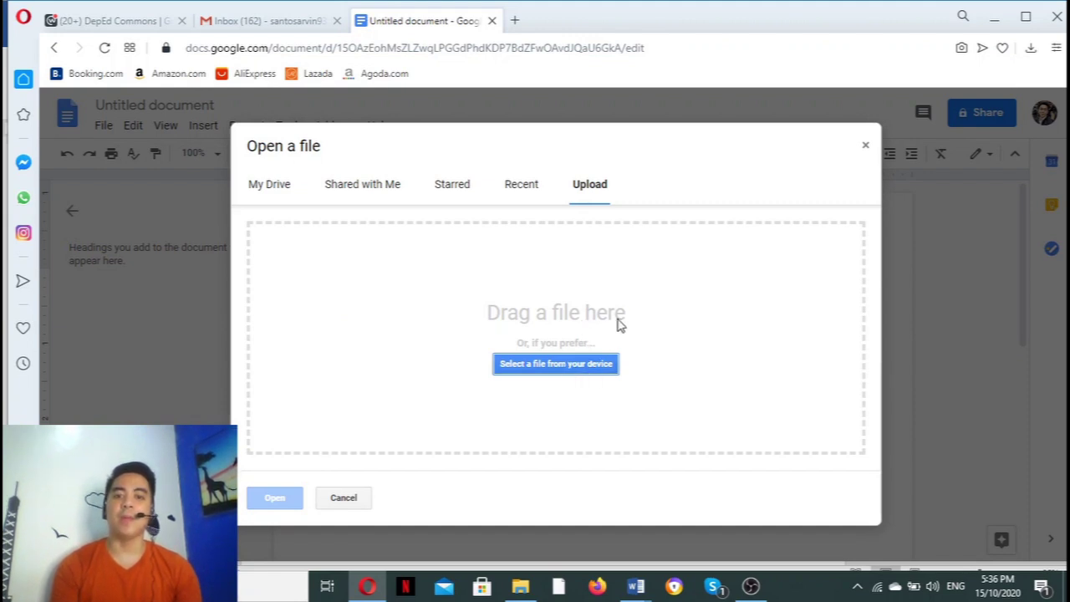
click(559, 370)
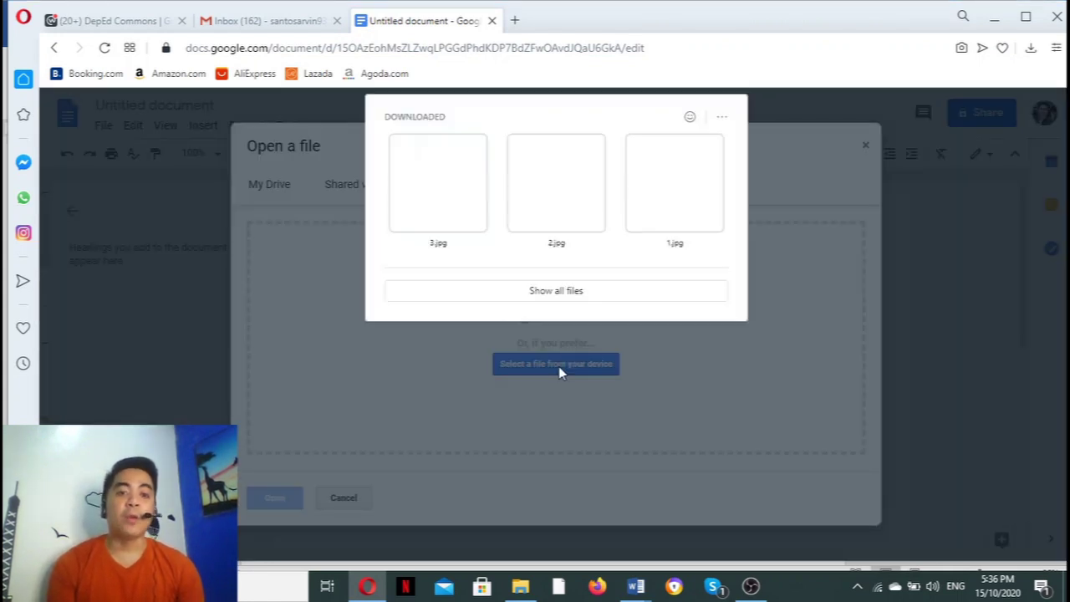
click(565, 293)
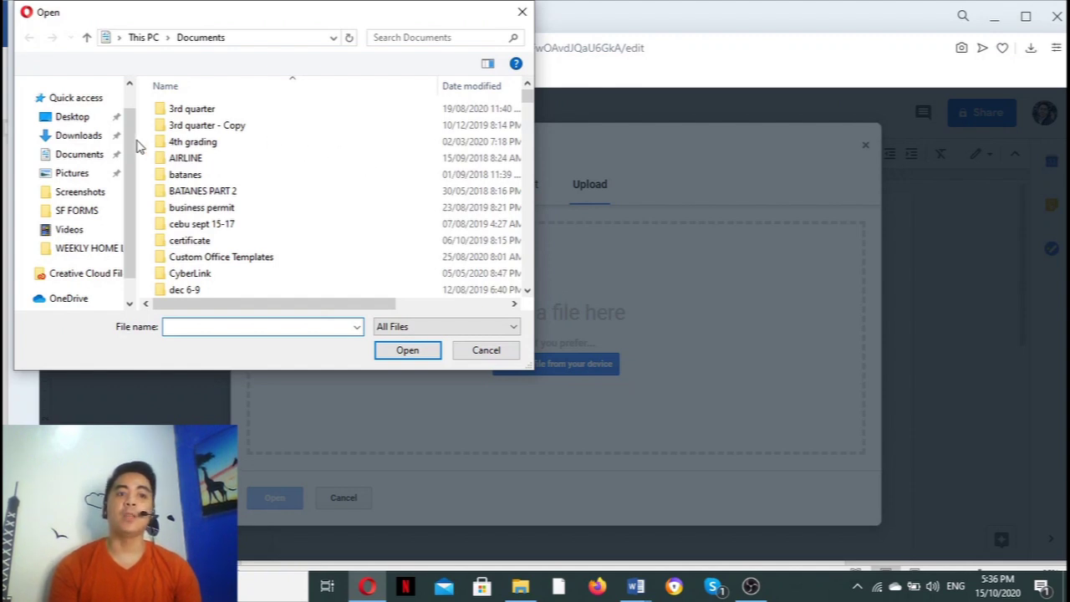
Upload and open SCIENCE TEST.docx from the computer's Documents folder
scroll(118, 155, down, 1)
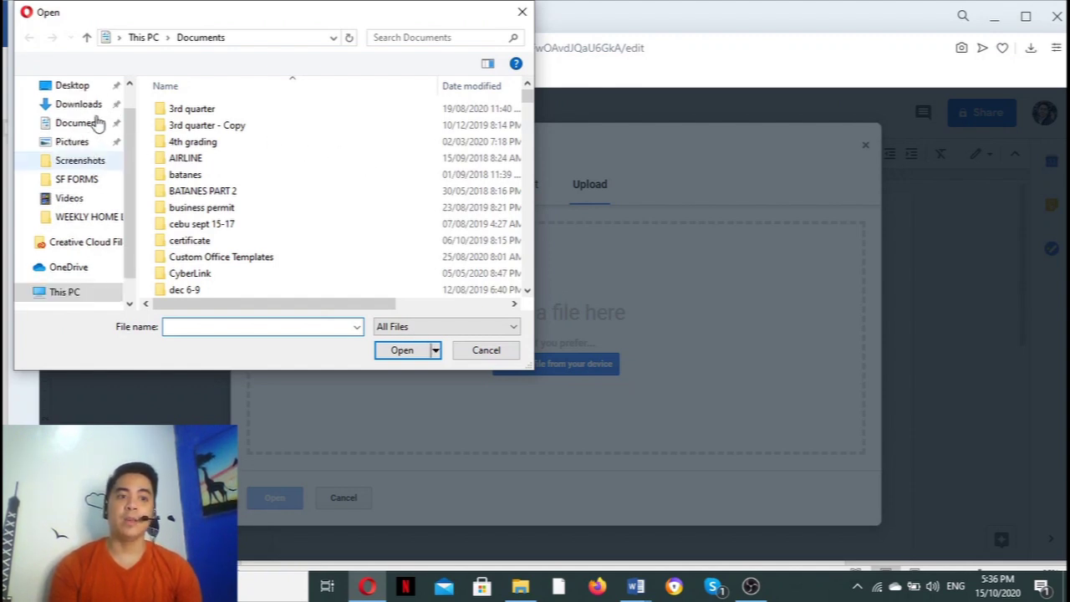
click(95, 126)
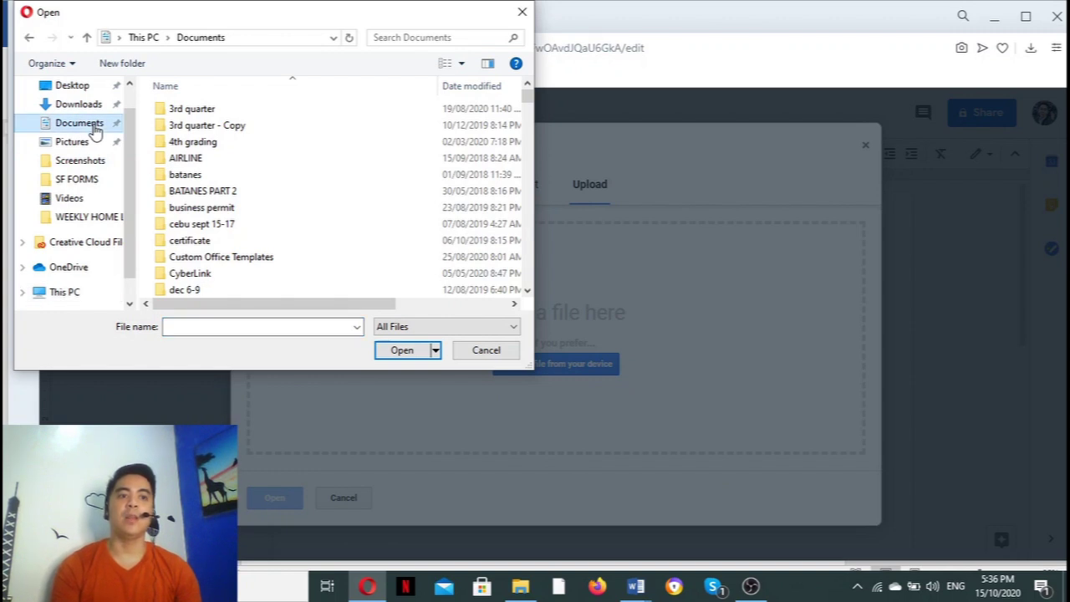
click(228, 325)
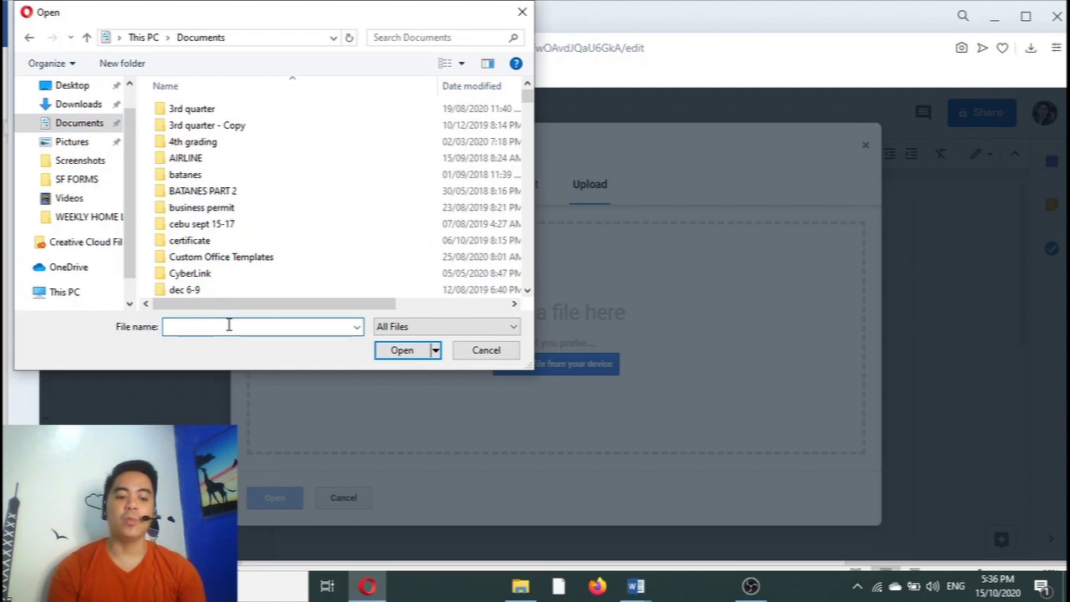
text(SC)
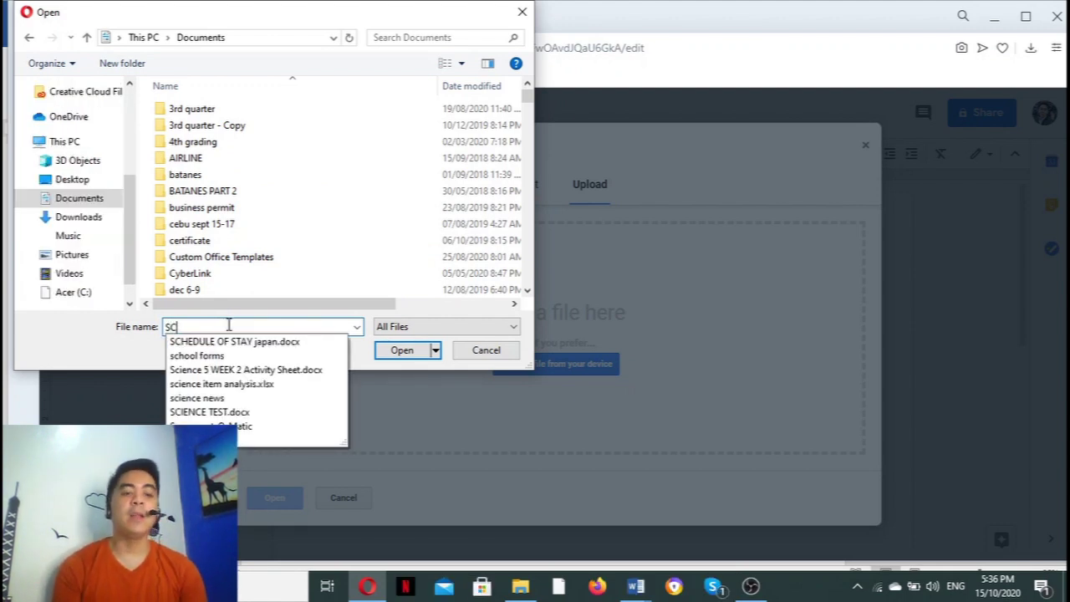
click(247, 412)
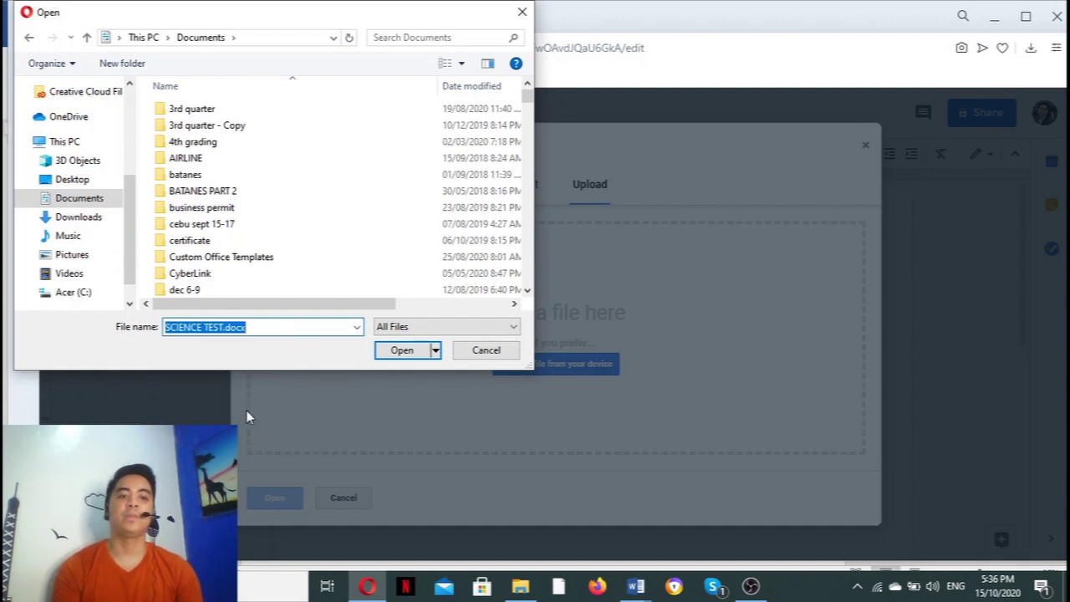
click(402, 351)
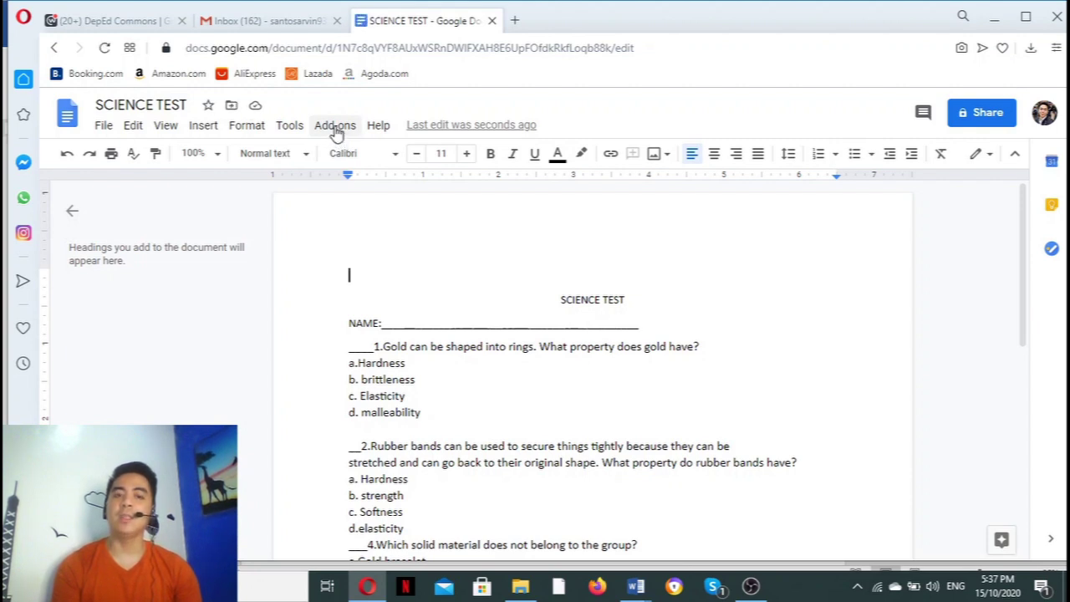
Browse the available Docs add-ons and open the Doc To Form listing
click(335, 127)
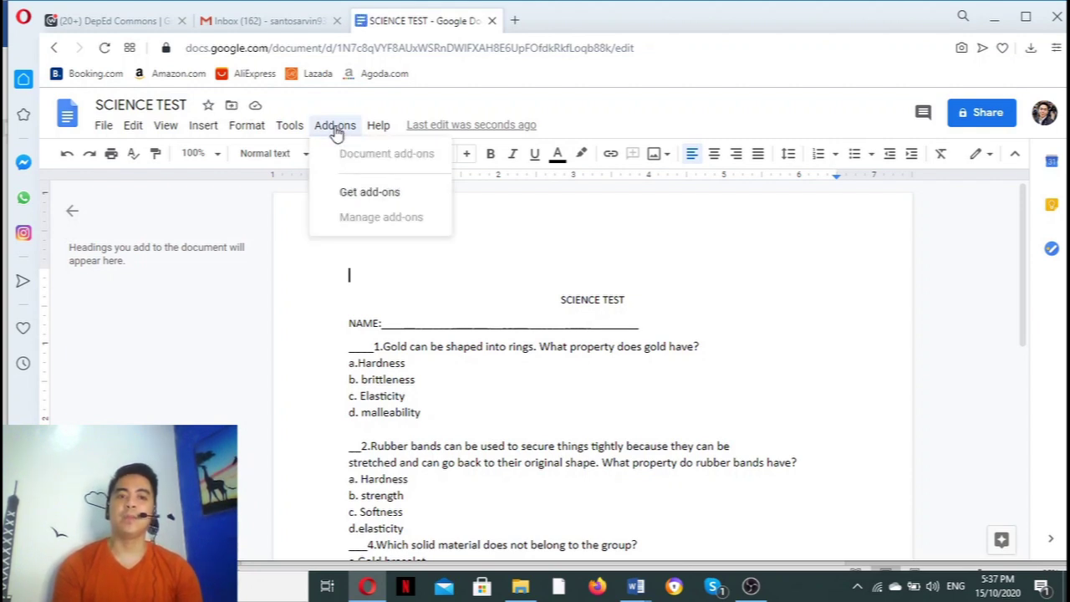
click(368, 192)
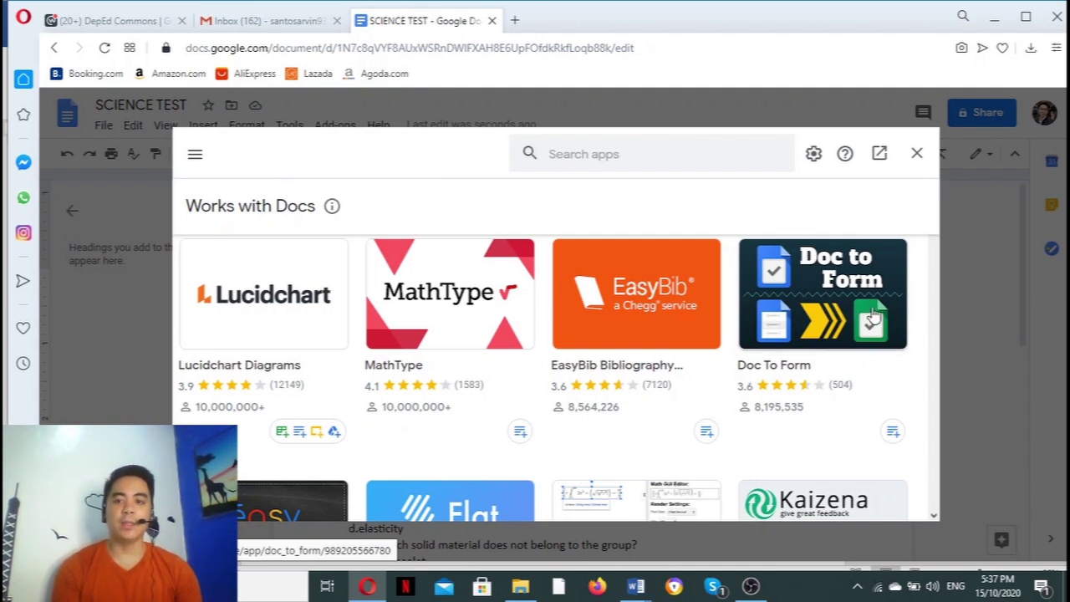
click(815, 332)
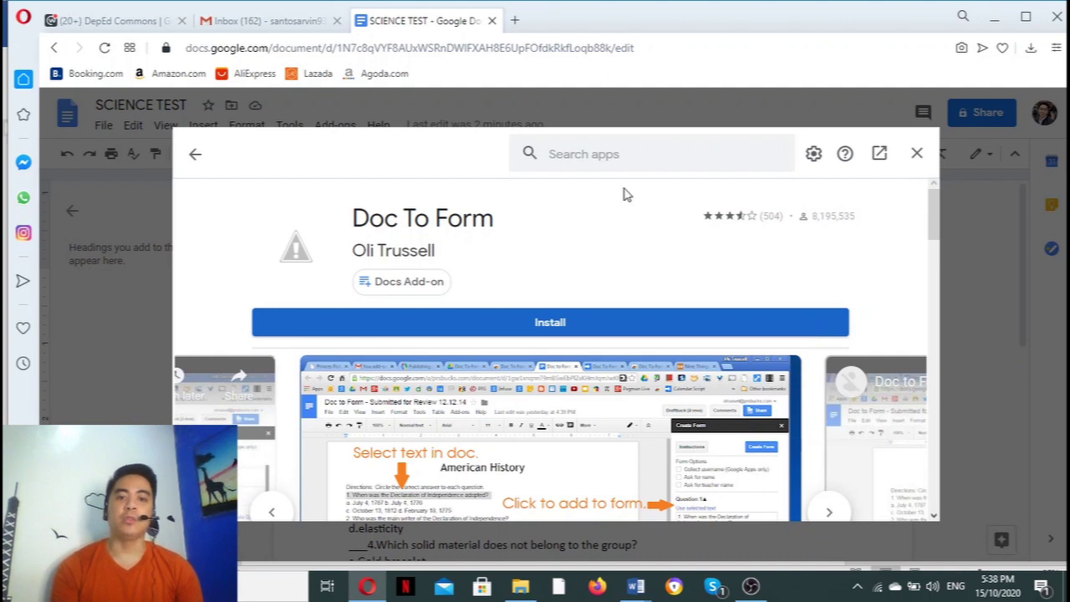
Install the Doc To Form add-on, allow it access with the existing Google account, and return to the document
click(573, 331)
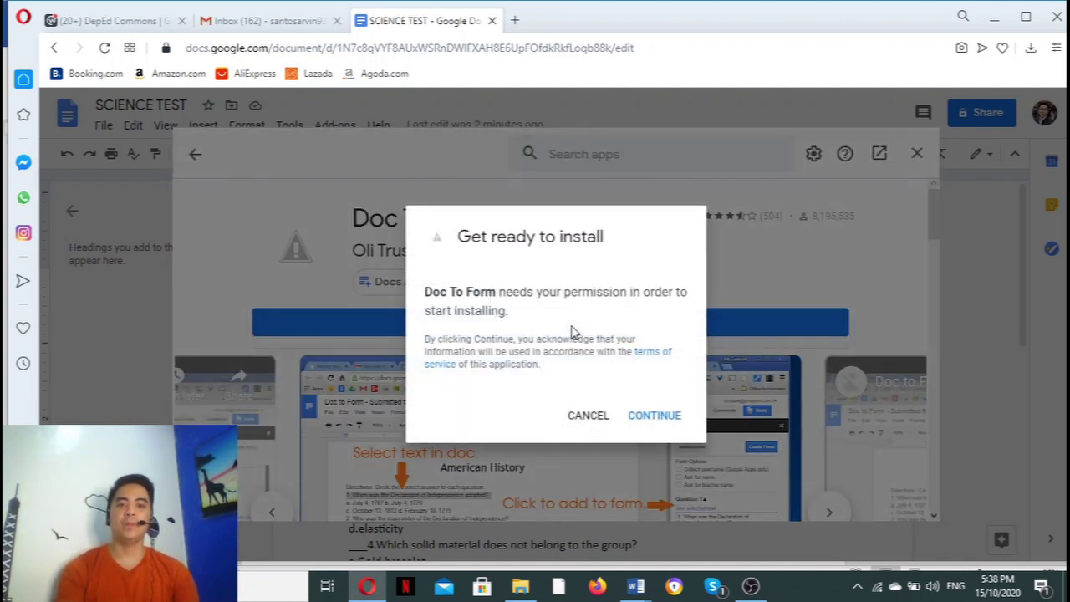
click(644, 418)
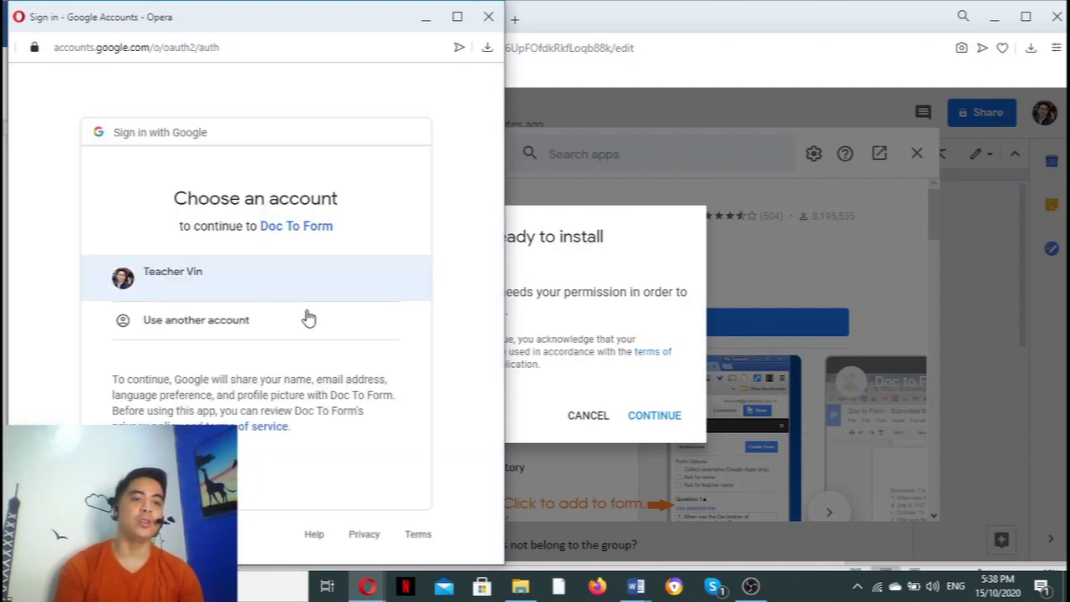
click(240, 288)
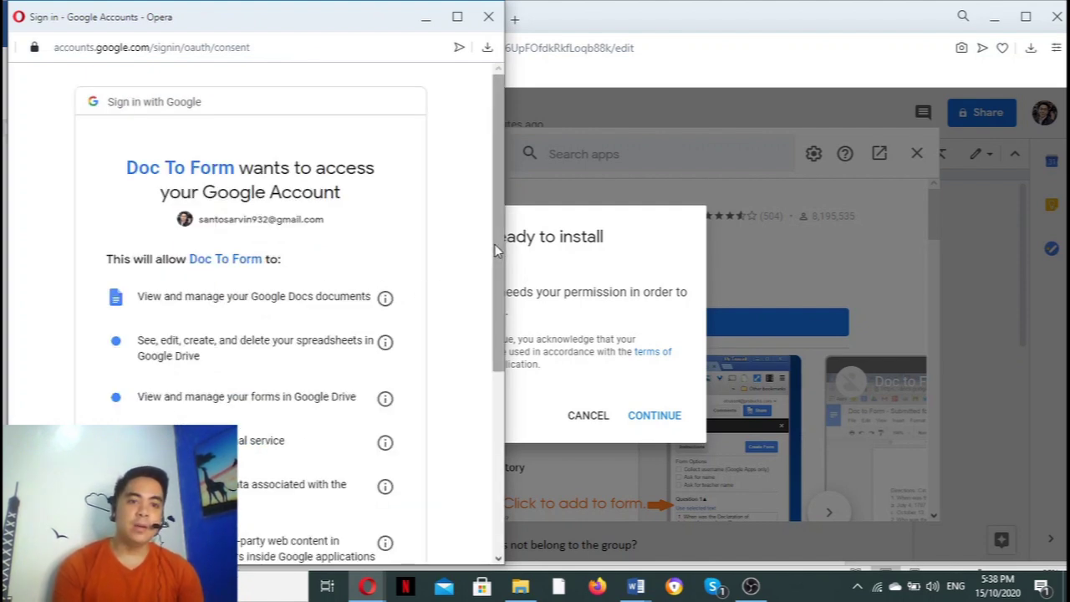
drag(494, 246, 430, 405)
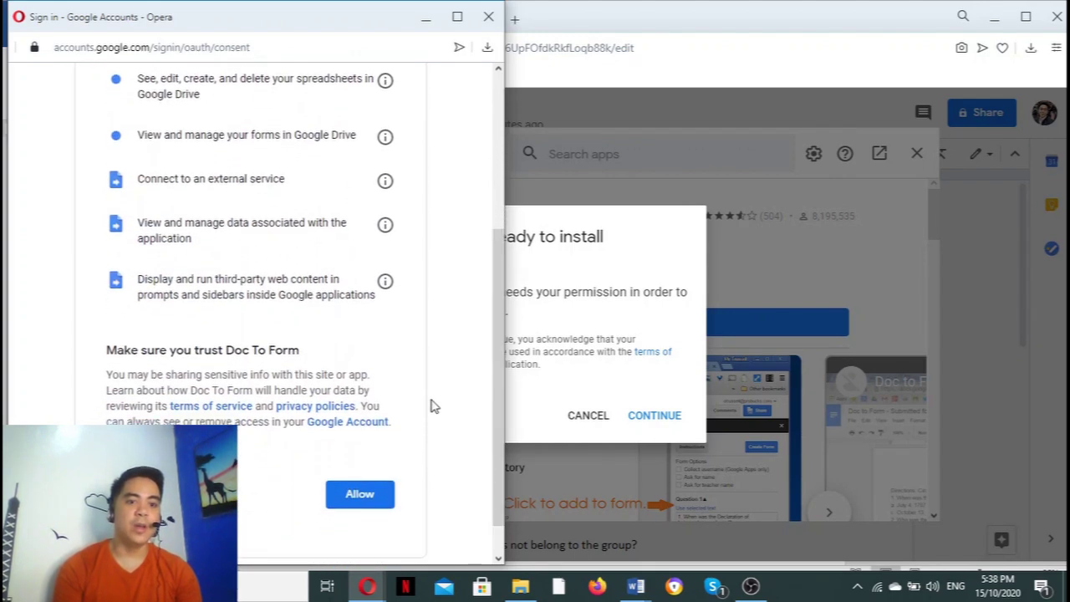
click(361, 496)
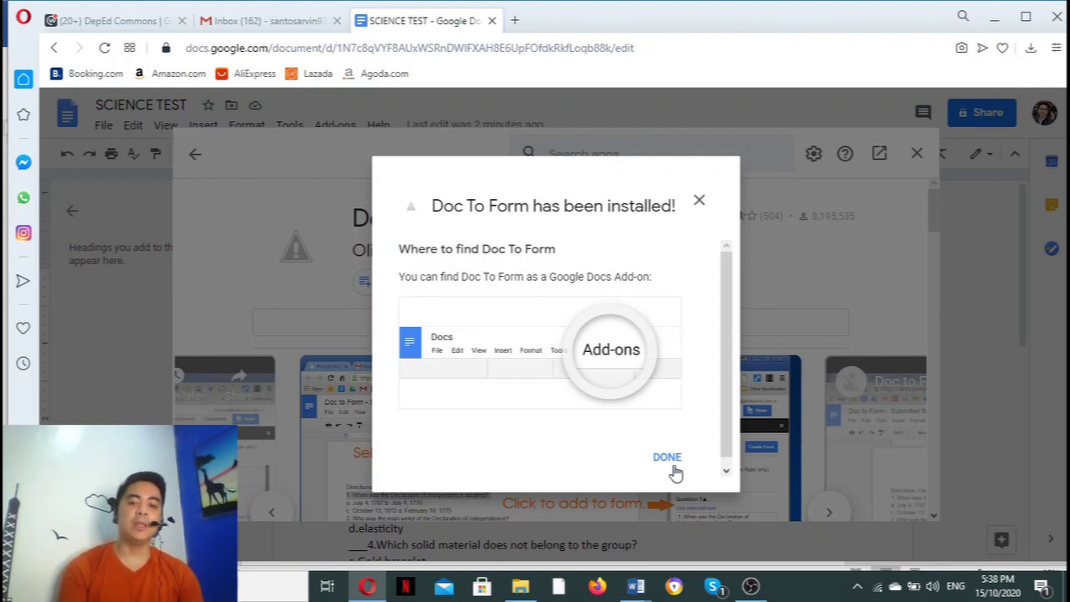
click(669, 458)
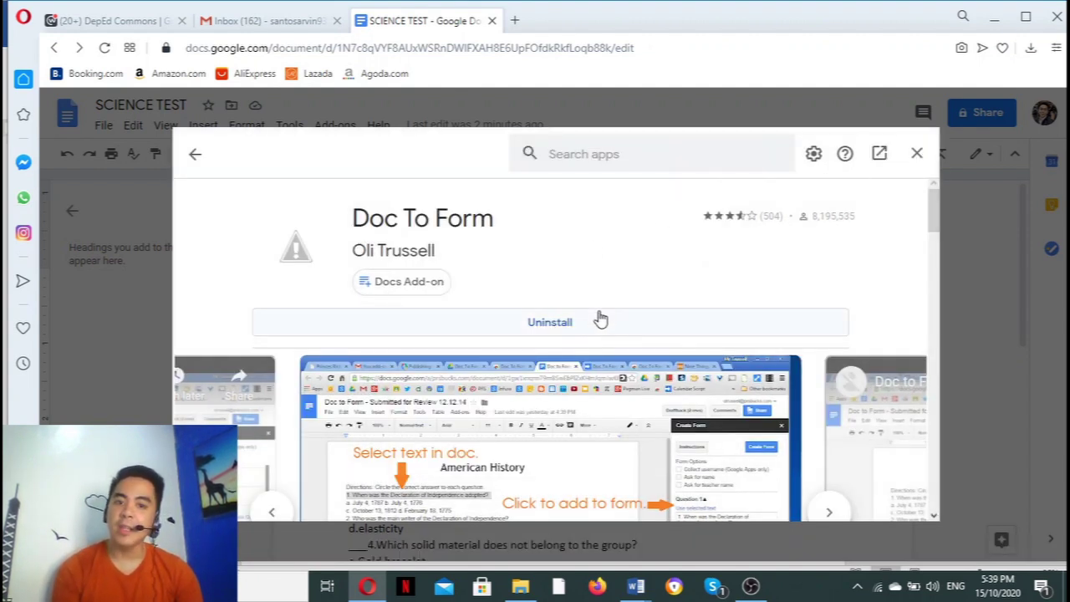
click(918, 154)
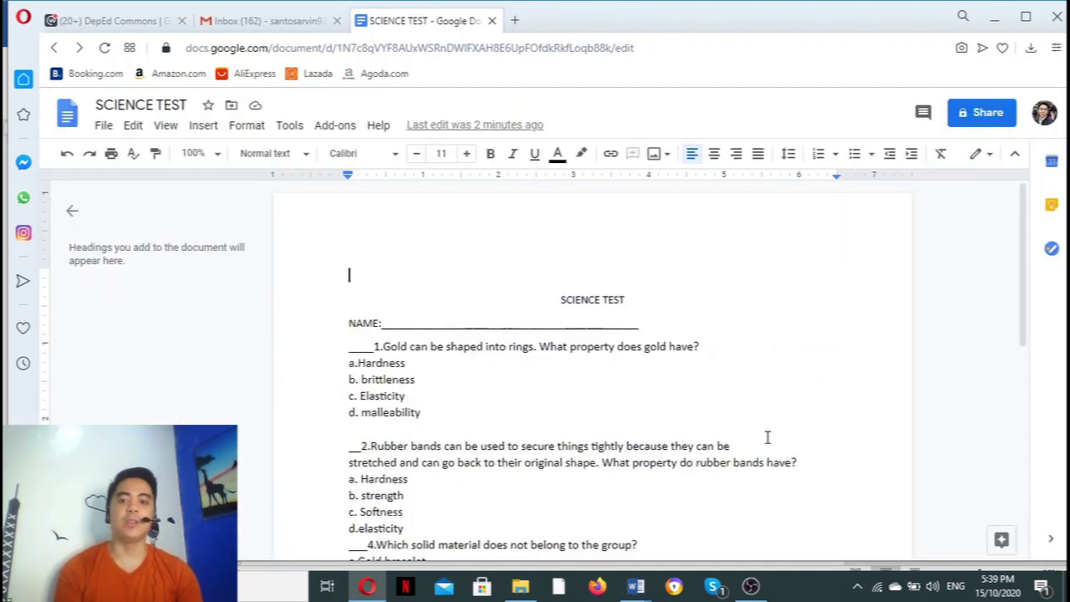
Start creating a form from the document with Doc To Form and have it ask for the respondent's name
drag(420, 413, 427, 413)
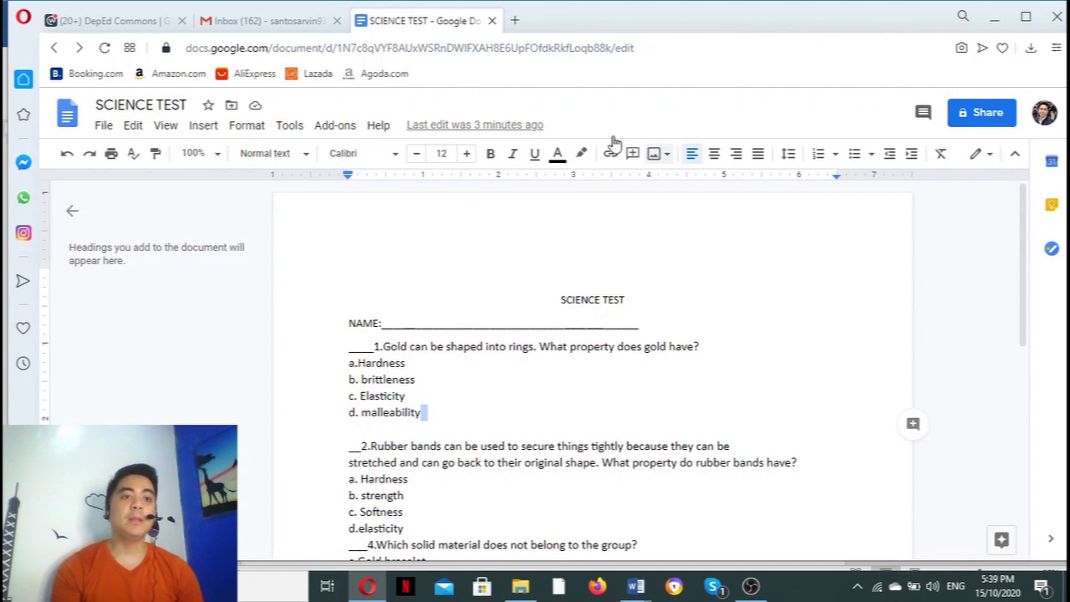
click(322, 129)
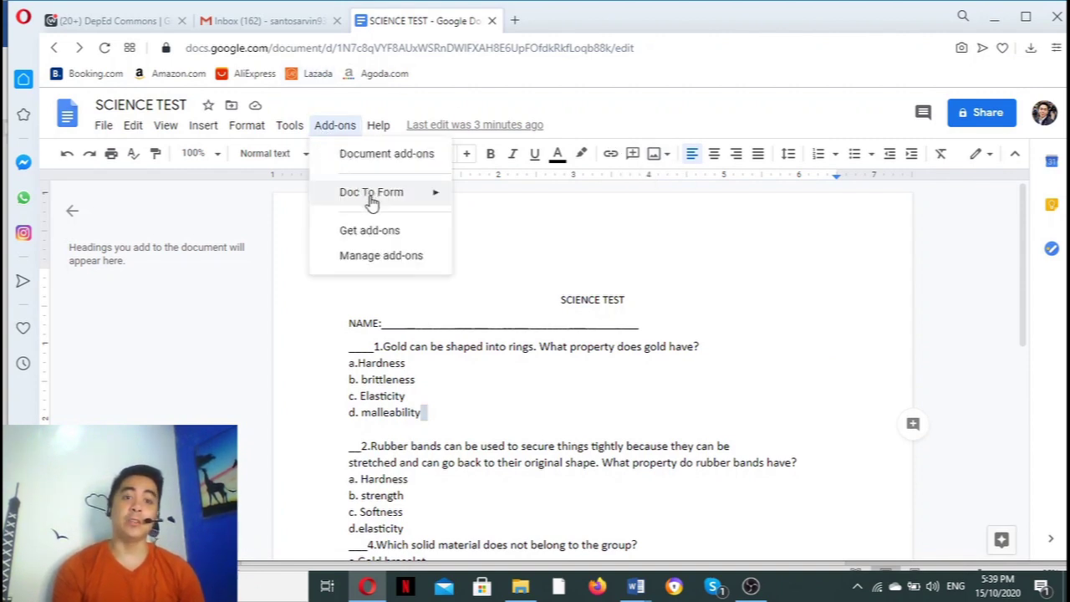
mouse_move(373, 208)
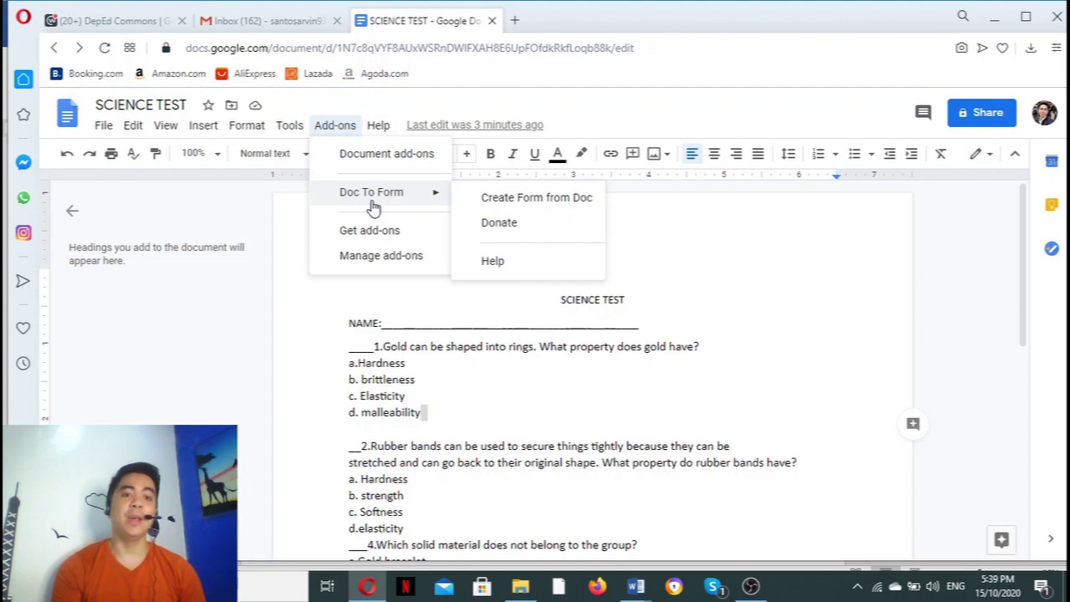
click(489, 201)
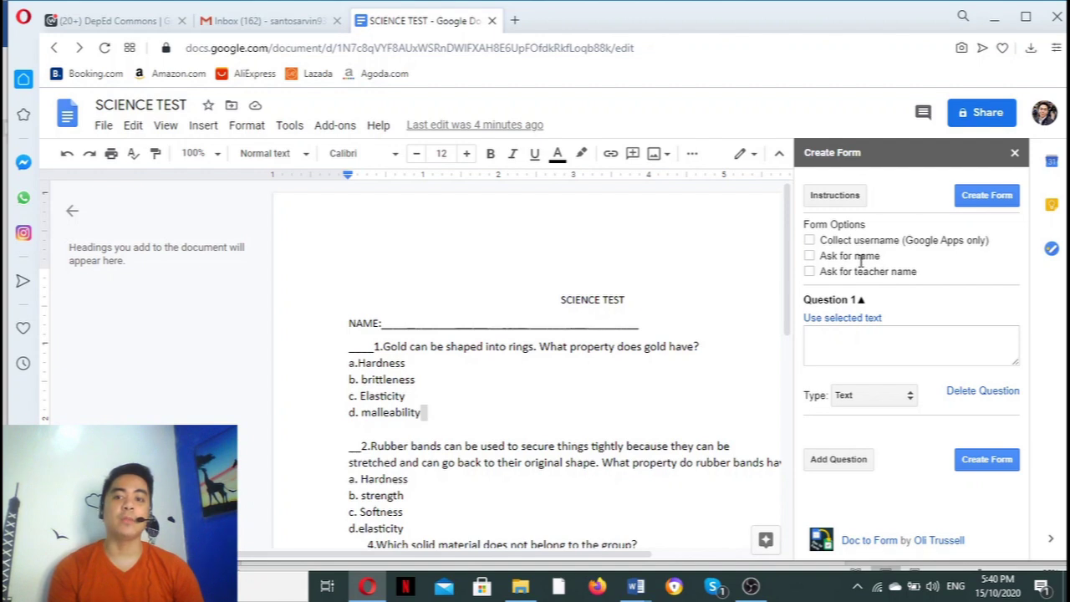
click(810, 258)
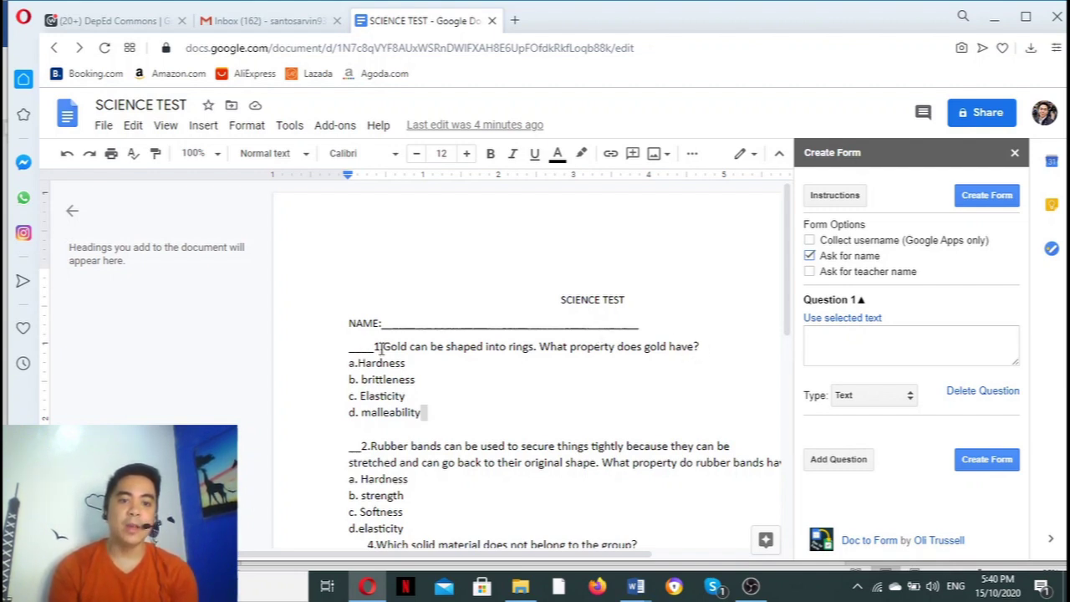
Fill Question 1 with the document text "1.Gold can be shaped into rings. What property does gold have?" and set its type to Multiple Choice
drag(381, 348, 597, 352)
drag(273, 346, 600, 351)
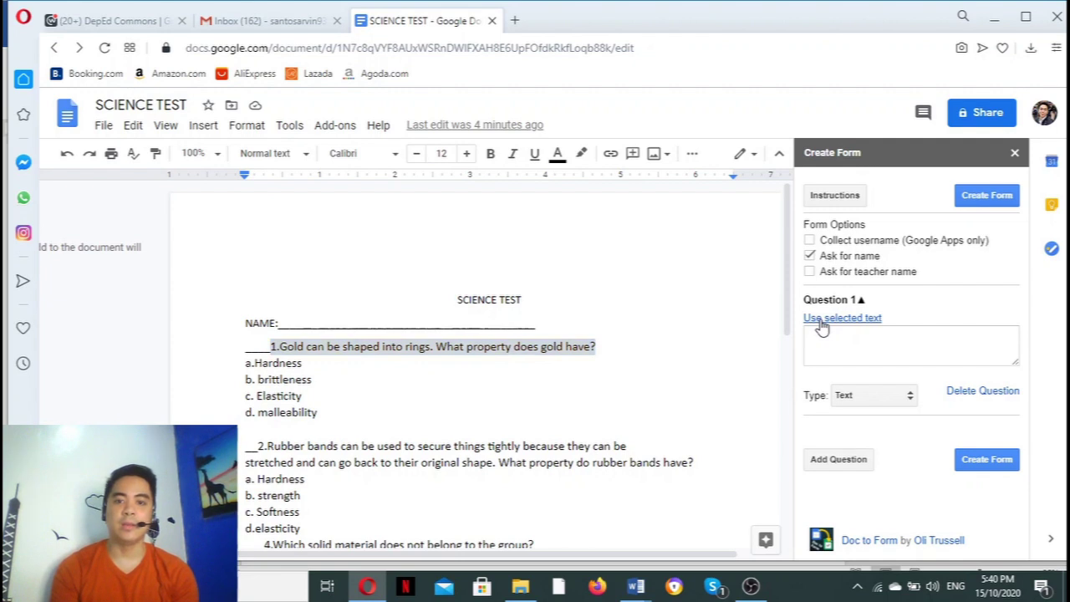
click(821, 321)
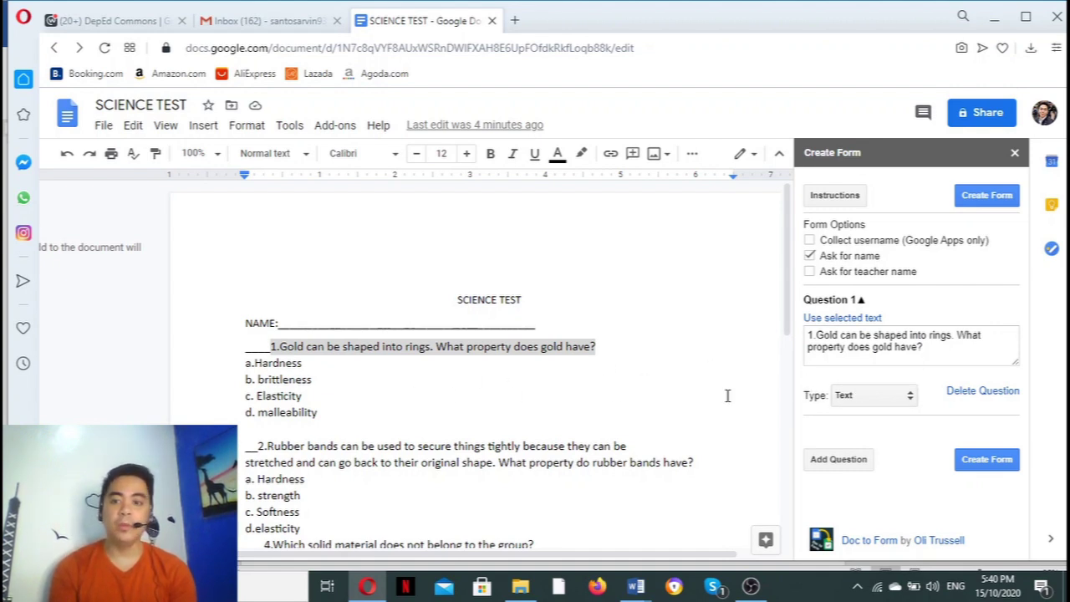
click(910, 400)
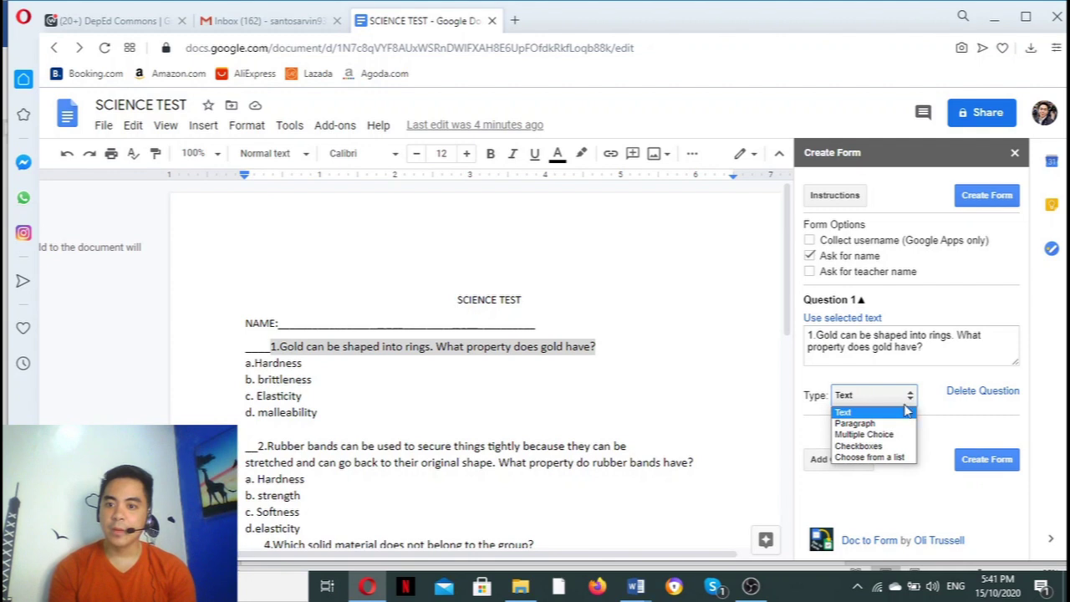
click(889, 435)
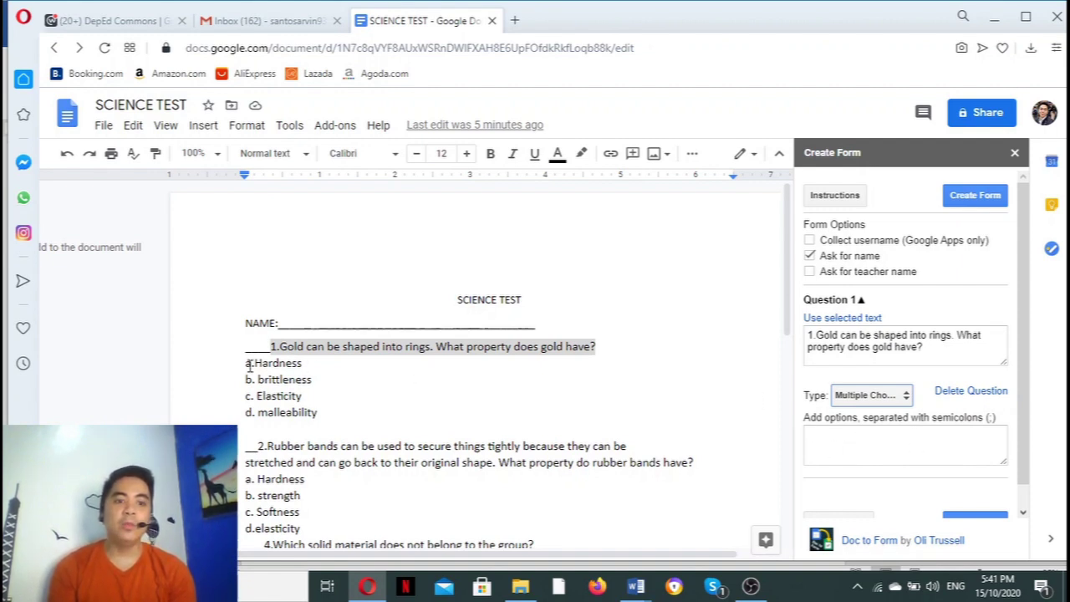
Copy the four answer choices of item 1, from "a.Hardness" to "d. malleability", from the document into Question 1's options
drag(245, 362, 335, 416)
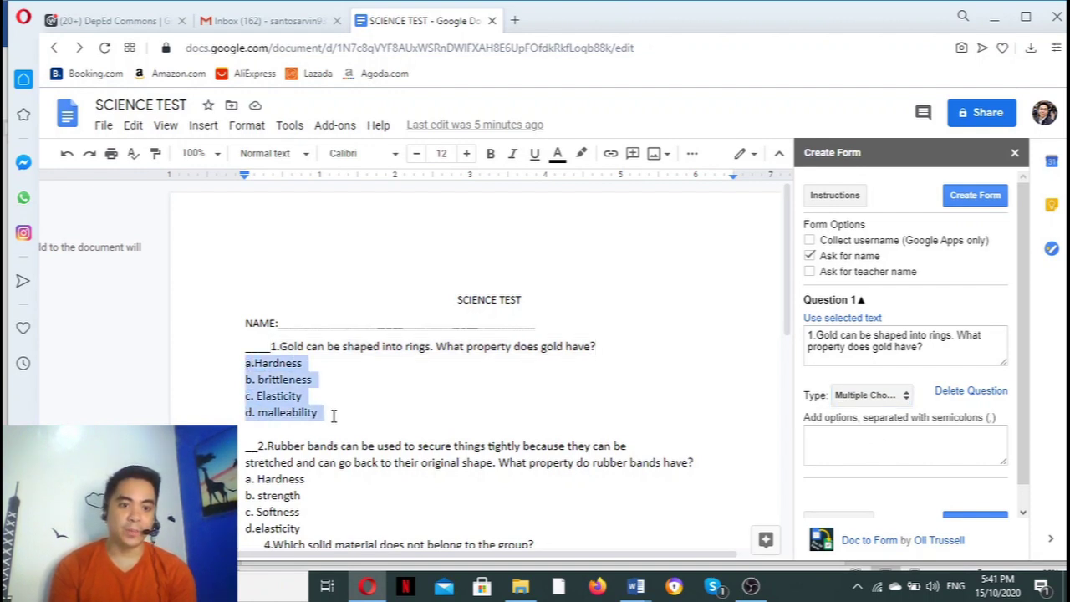
right_click(290, 395)
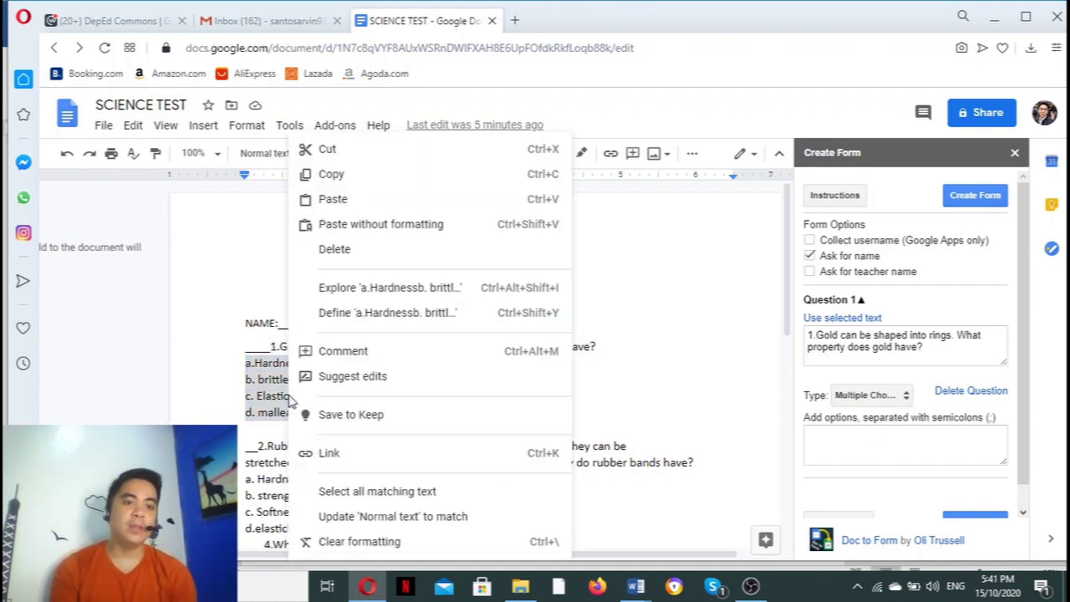
click(338, 177)
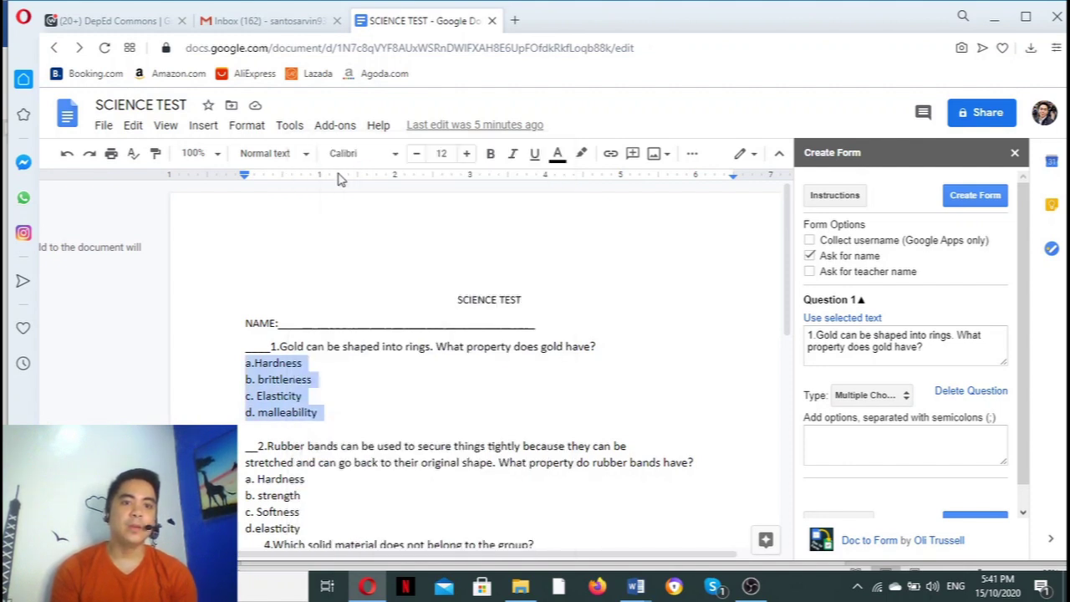
click(817, 433)
right_click(817, 432)
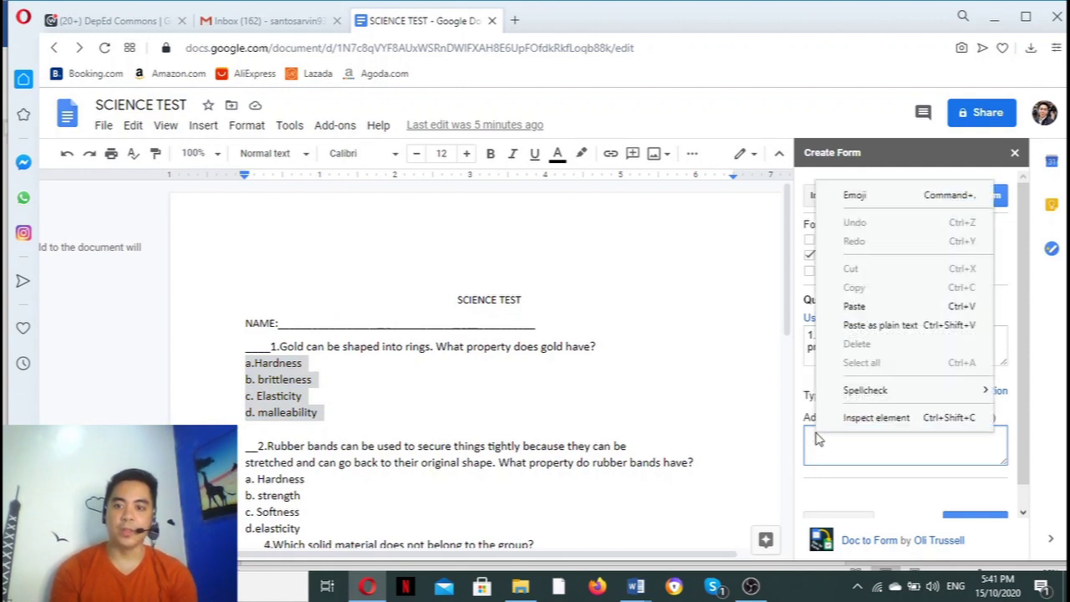
click(857, 307)
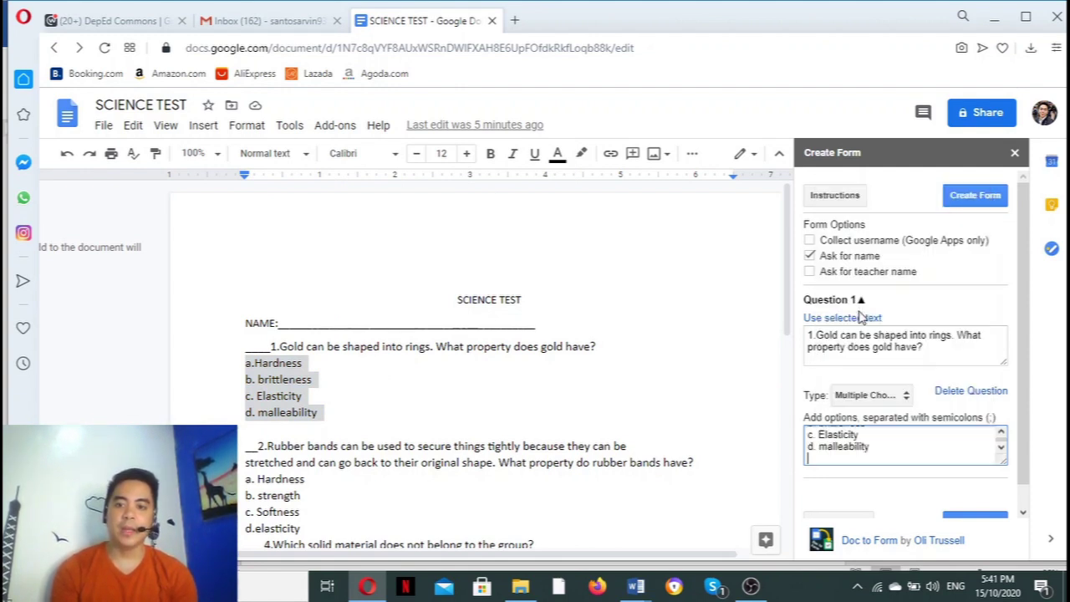
Separate Question 1's options with semicolons after "a.Hardness", "b. brittleness" and "c. Elasticity"
scroll(1002, 439, up, 2)
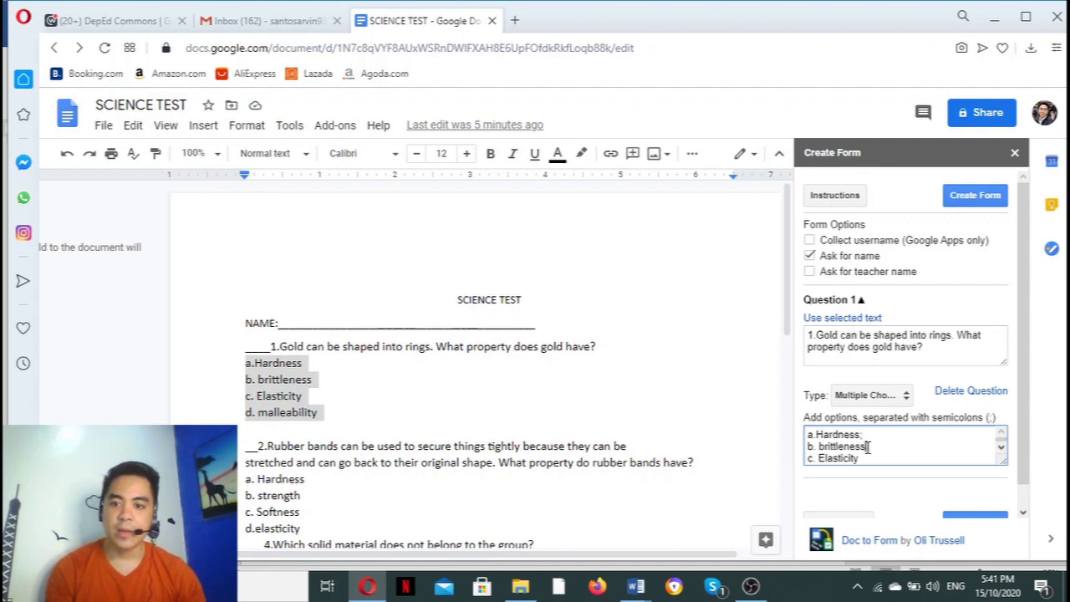
click(868, 447)
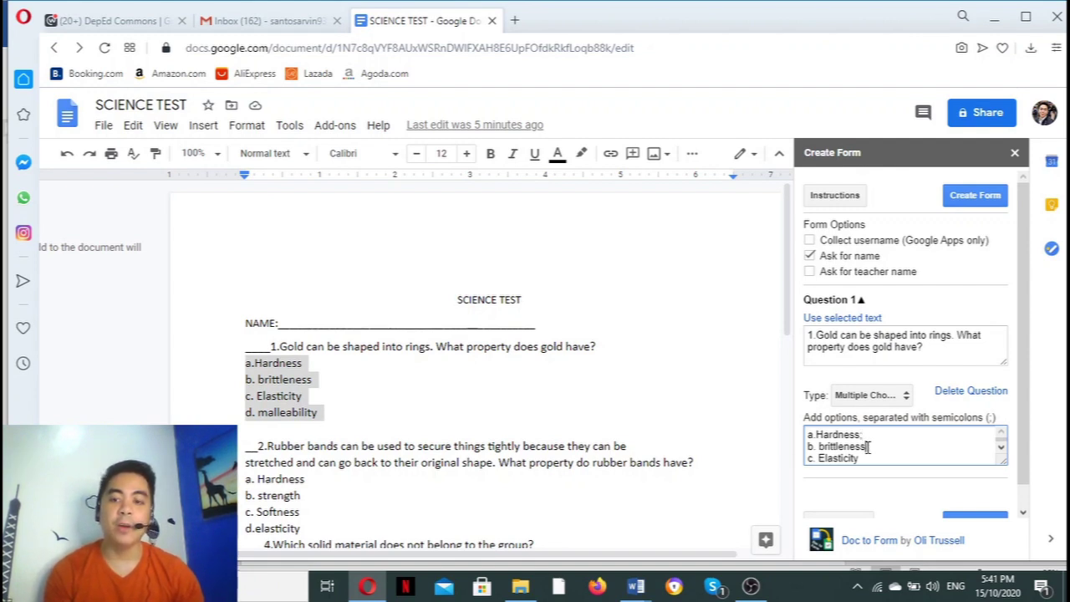
text(;)
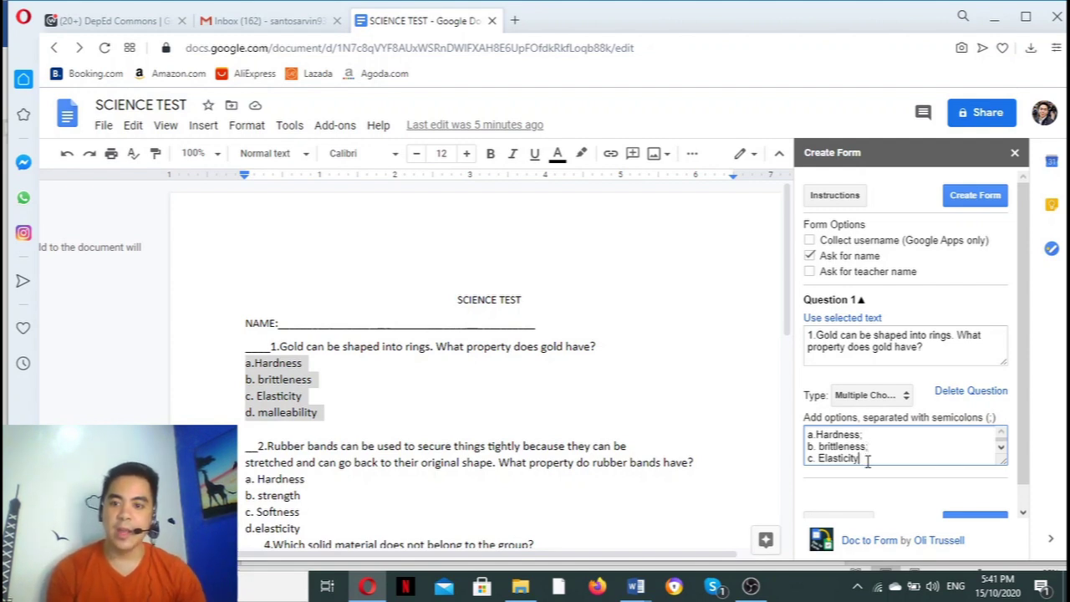
click(867, 459)
text(;)
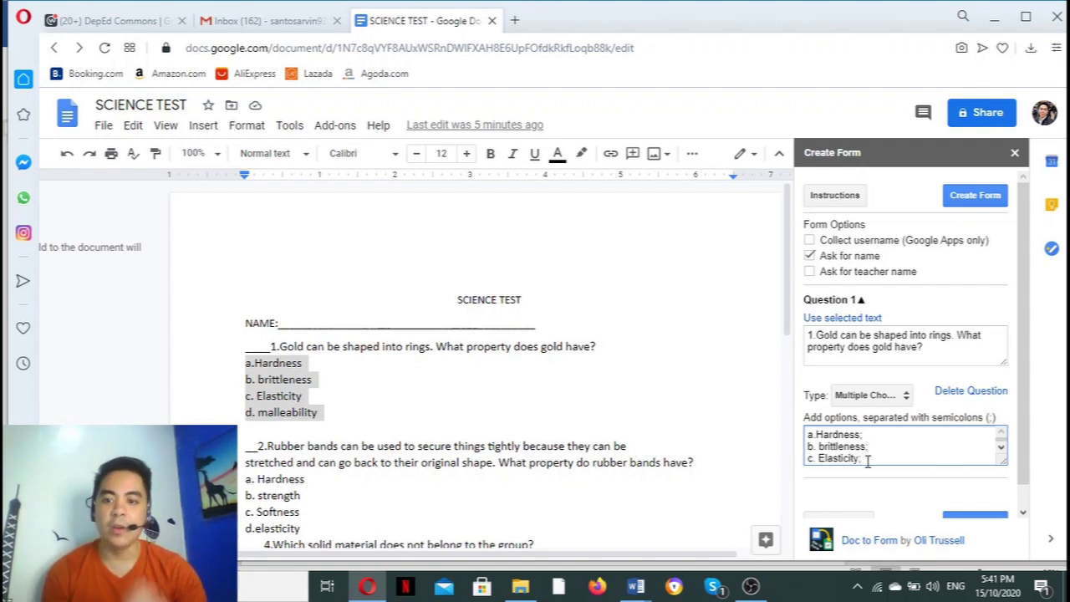
click(1001, 449)
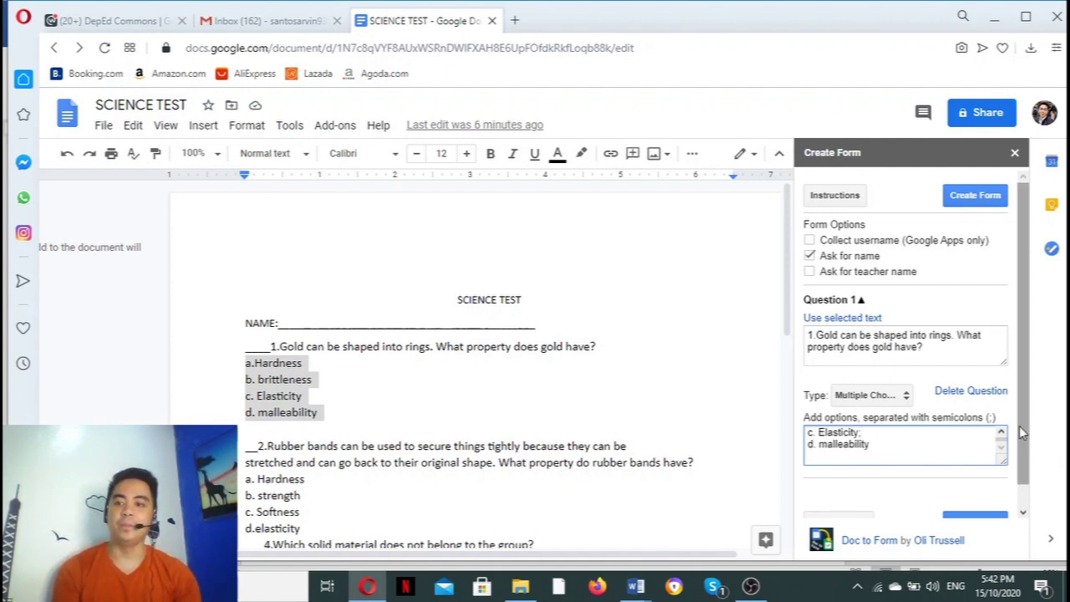
Add a second question to the form and set its type to Multiple Choice
drag(1019, 426, 1019, 449)
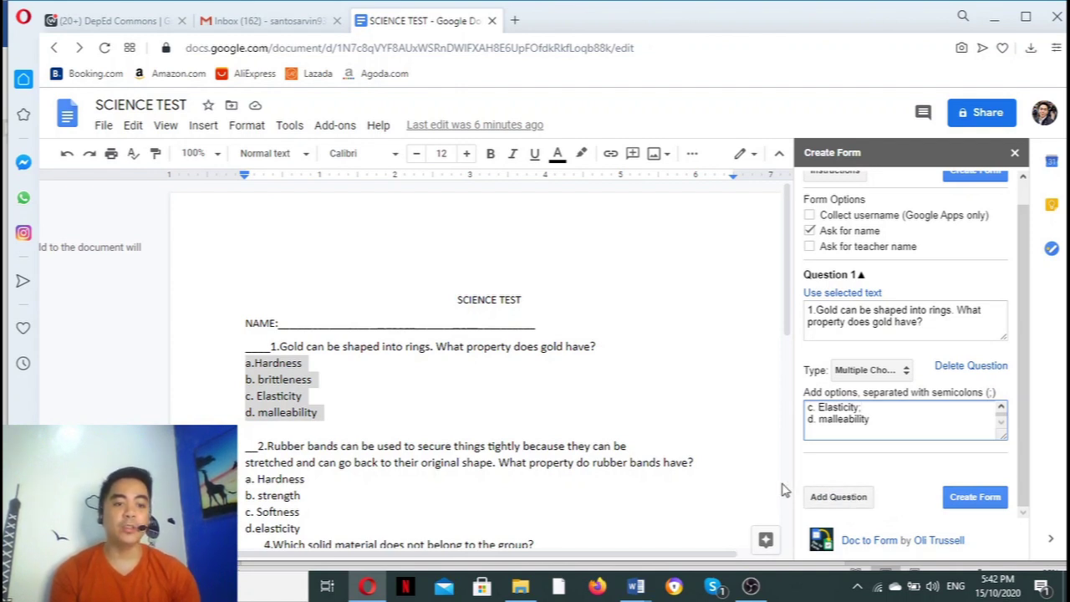
click(828, 499)
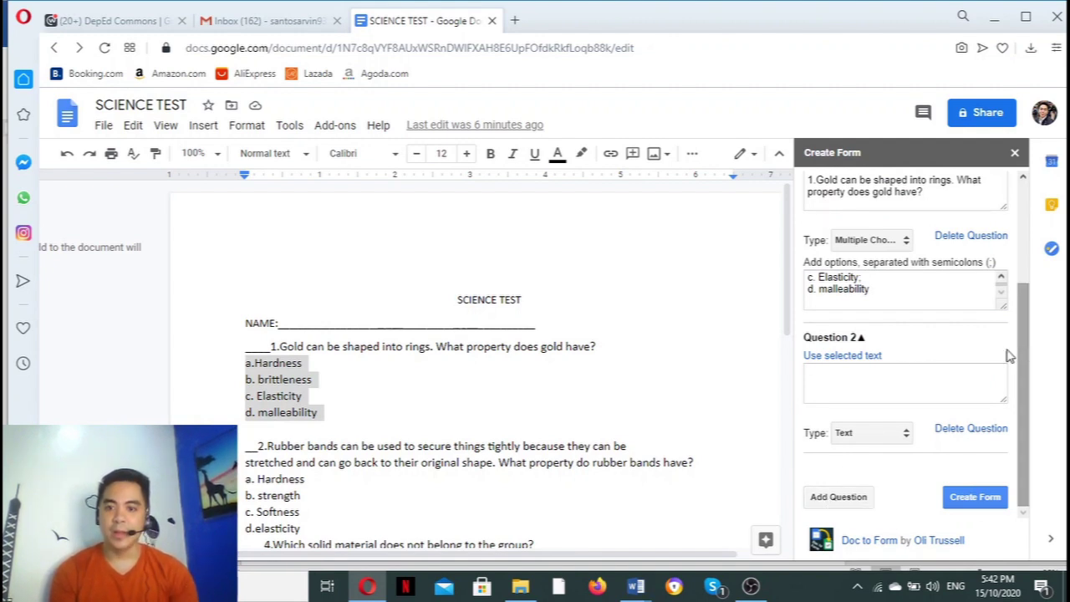
click(906, 434)
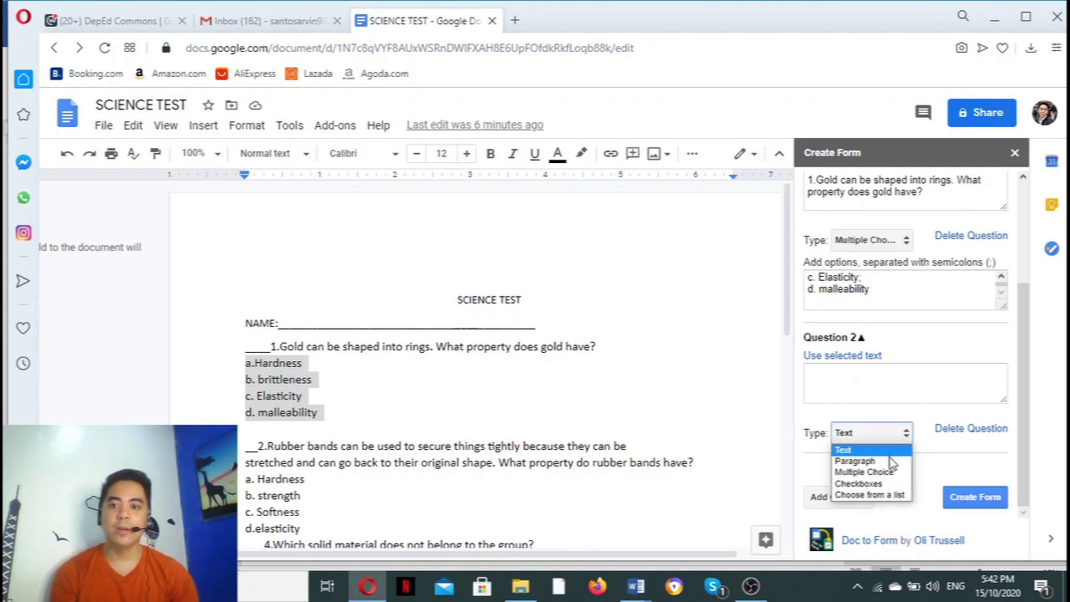
click(889, 472)
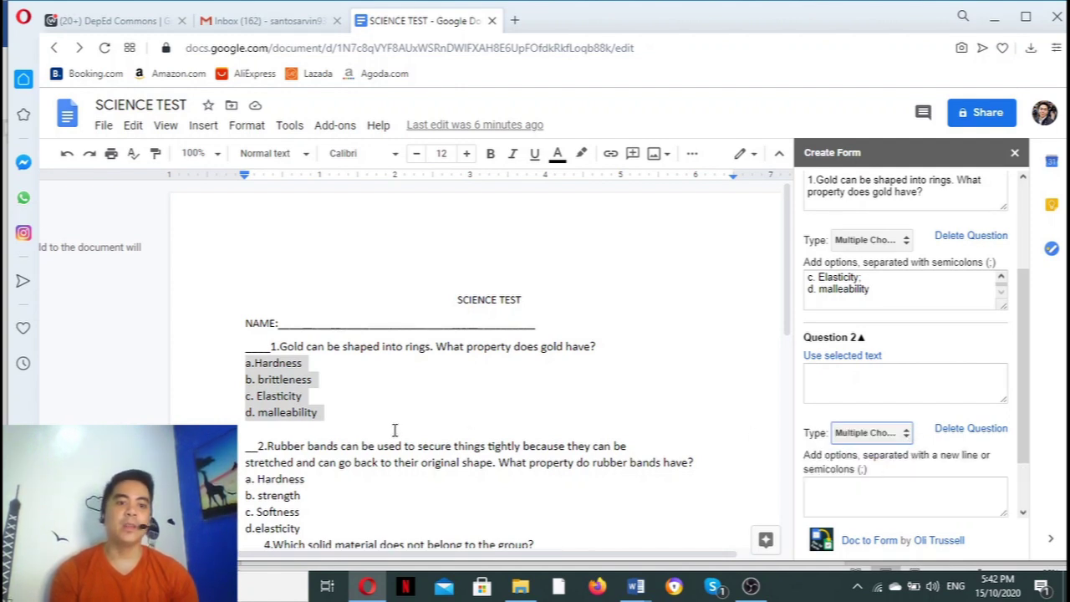
Fill Question 2 with the document's item 2 text, from "_2.Rubber bands can be used" to "What property do rubber bands have?"
drag(273, 451, 391, 463)
drag(252, 445, 696, 456)
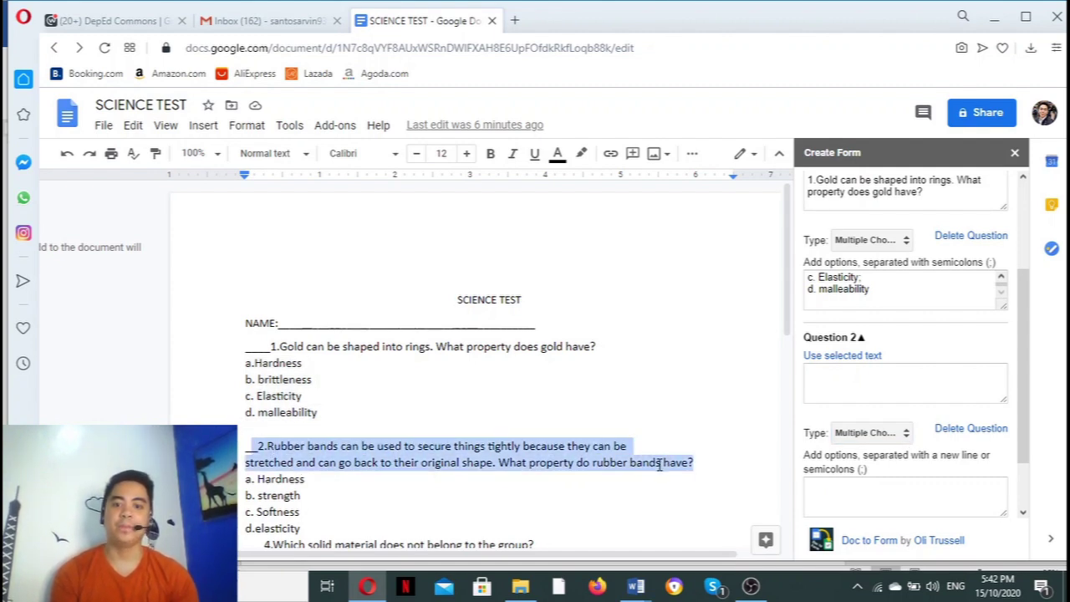
right_click(659, 465)
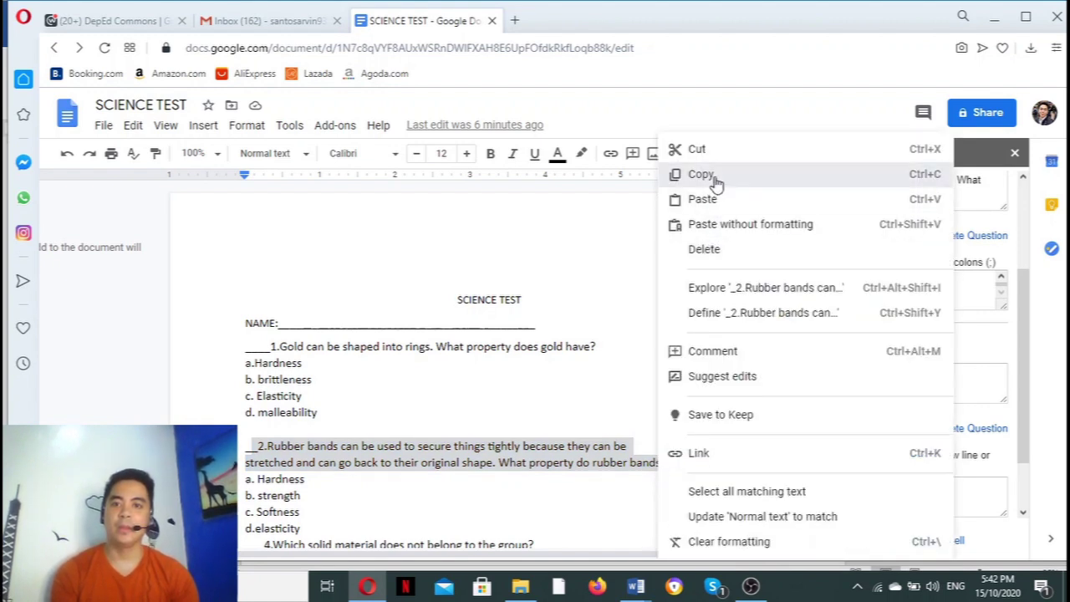
click(701, 174)
click(826, 379)
click(825, 359)
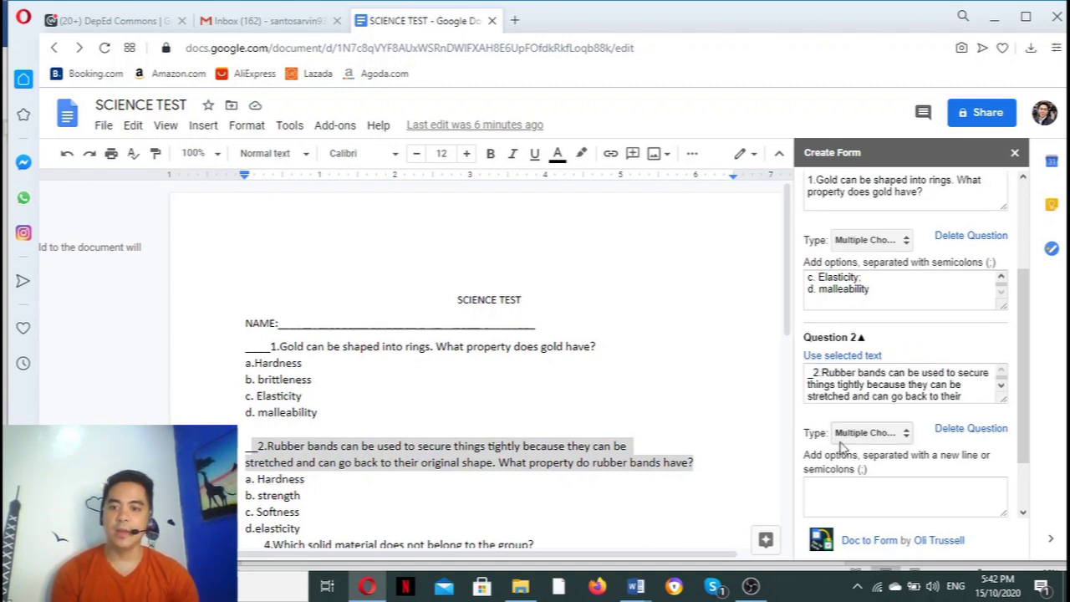
Copy item 2's choices "a. Hardness", "b. strength", "c. Softness" and "d.elasticity" into Question 2's options and separate them with semicolons
click(833, 492)
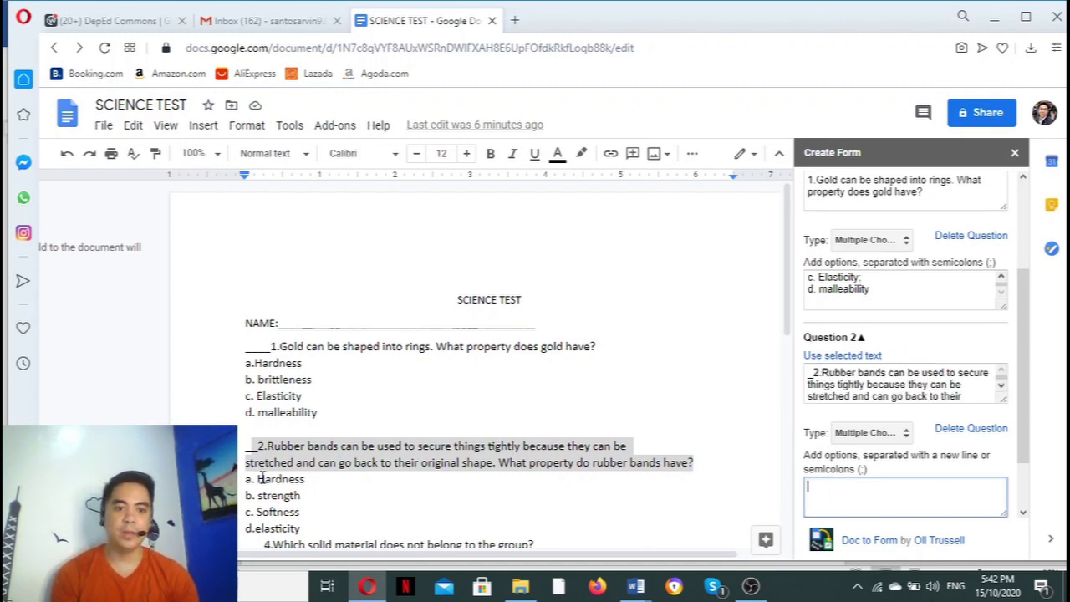
drag(248, 482, 320, 529)
right_click(290, 518)
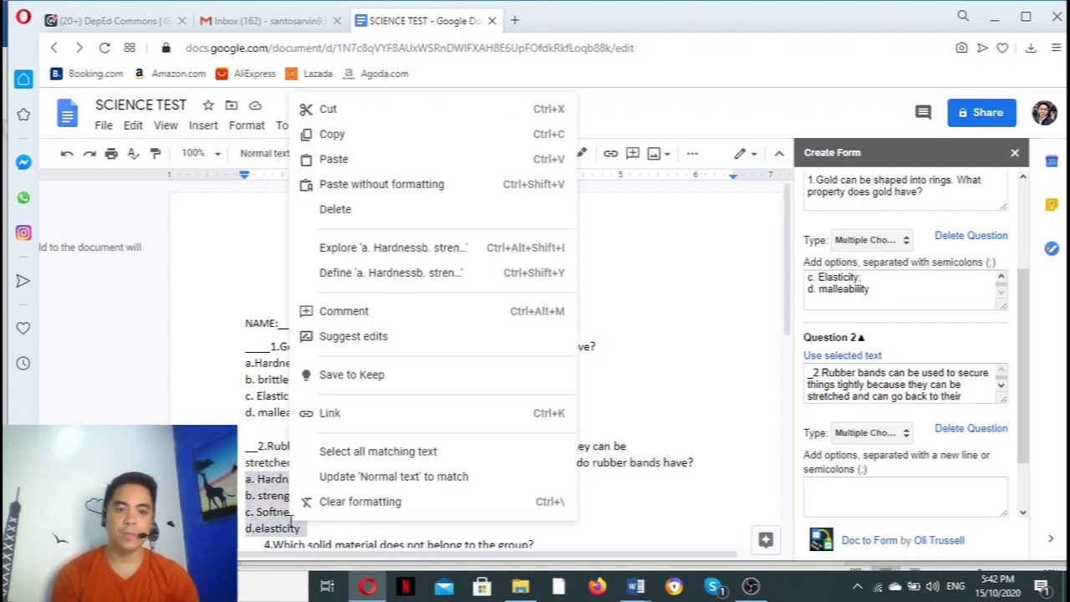
click(369, 144)
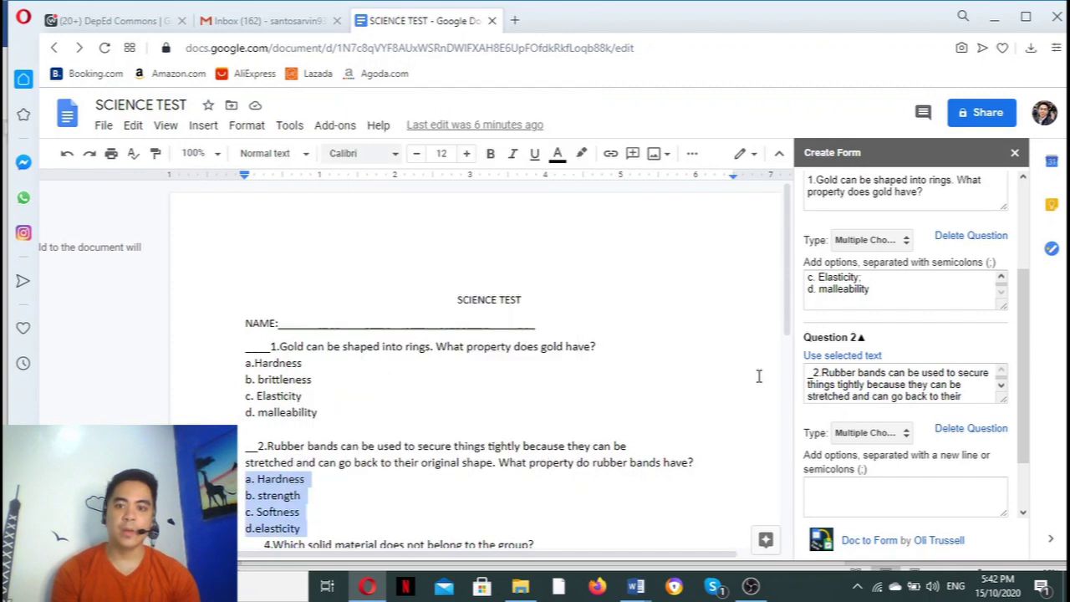
click(814, 494)
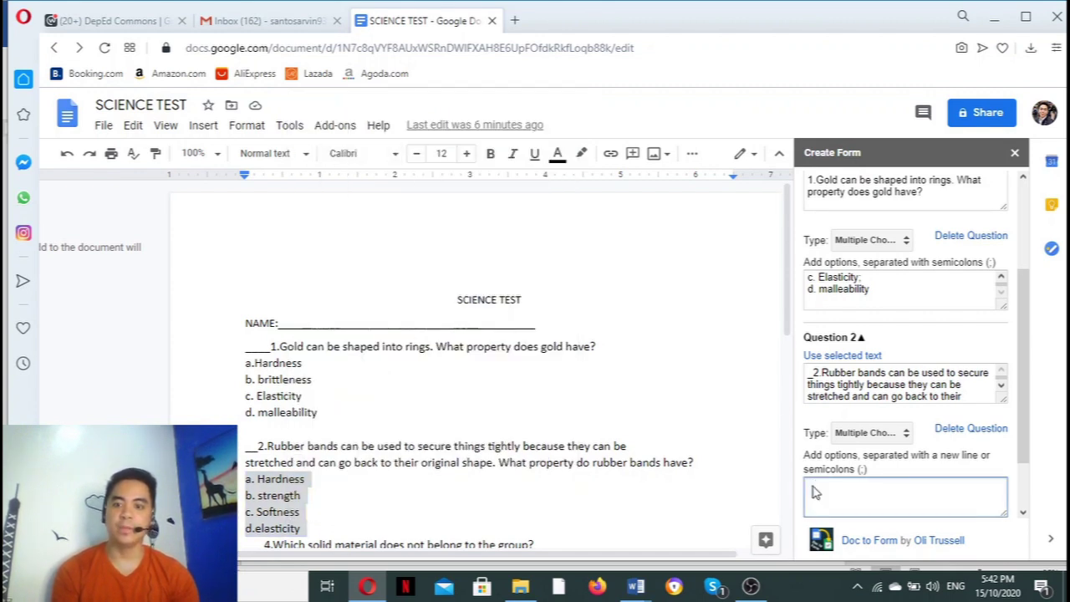
right_click(816, 492)
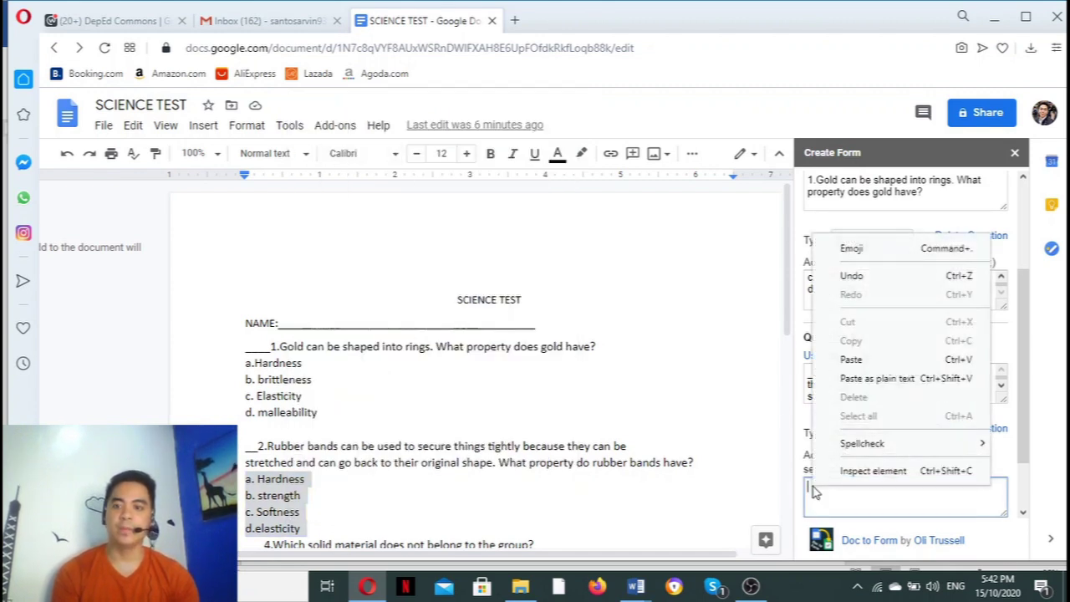
click(853, 360)
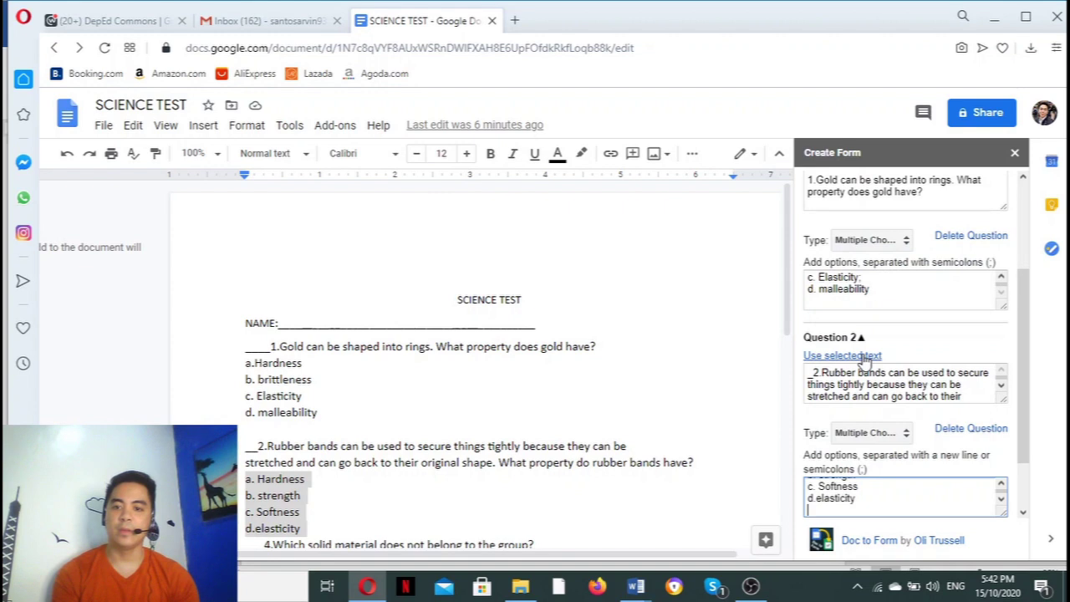
click(1002, 486)
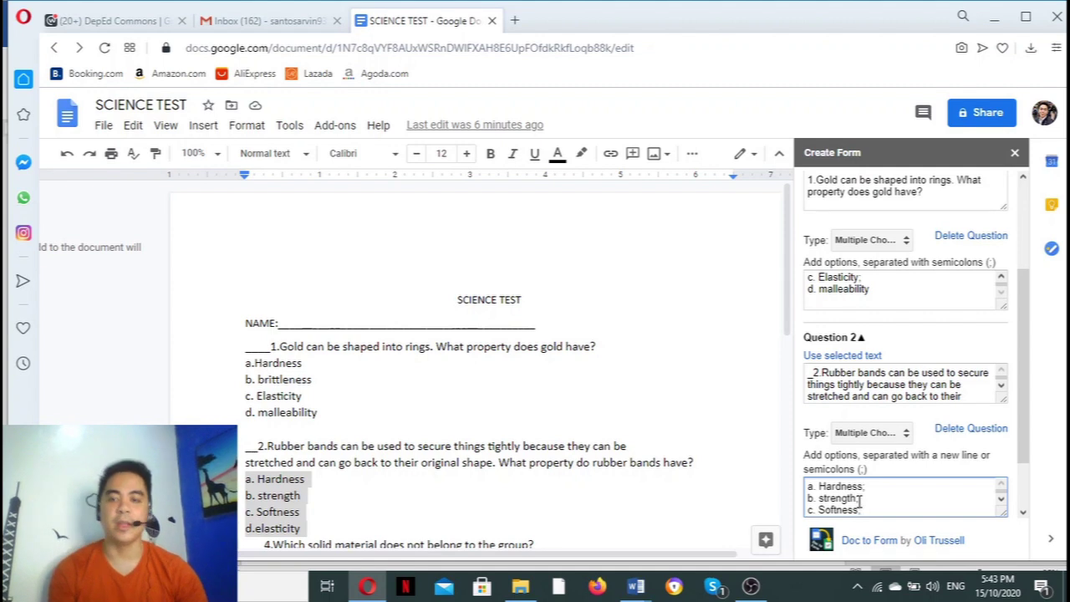
Create the form from the two questions and open it in Google Forms to review the name field, questions and answer choices
drag(1026, 428, 997, 342)
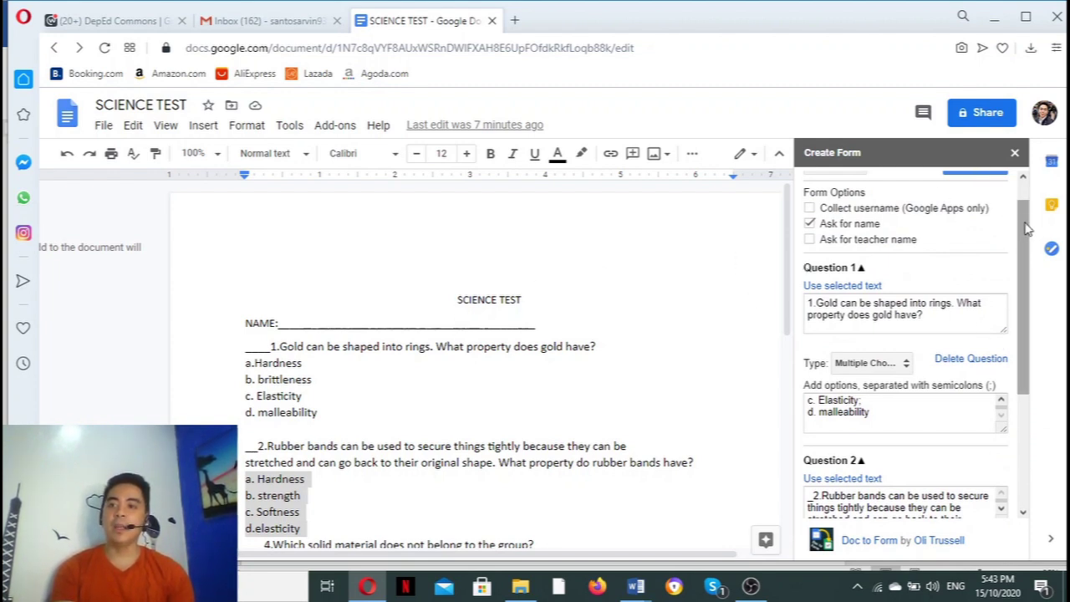
drag(1025, 234, 1027, 192)
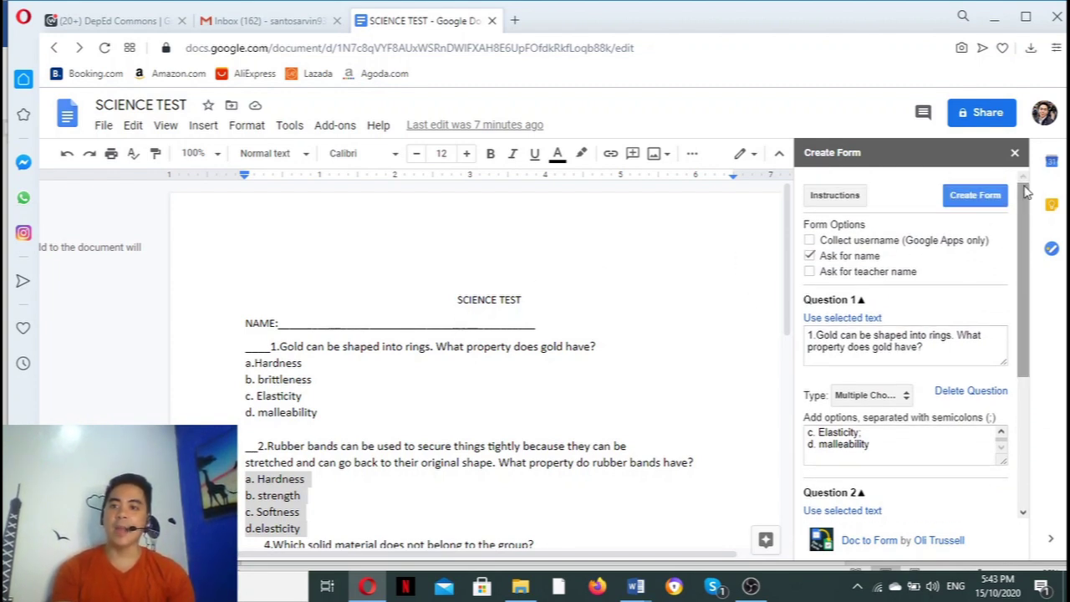
click(984, 204)
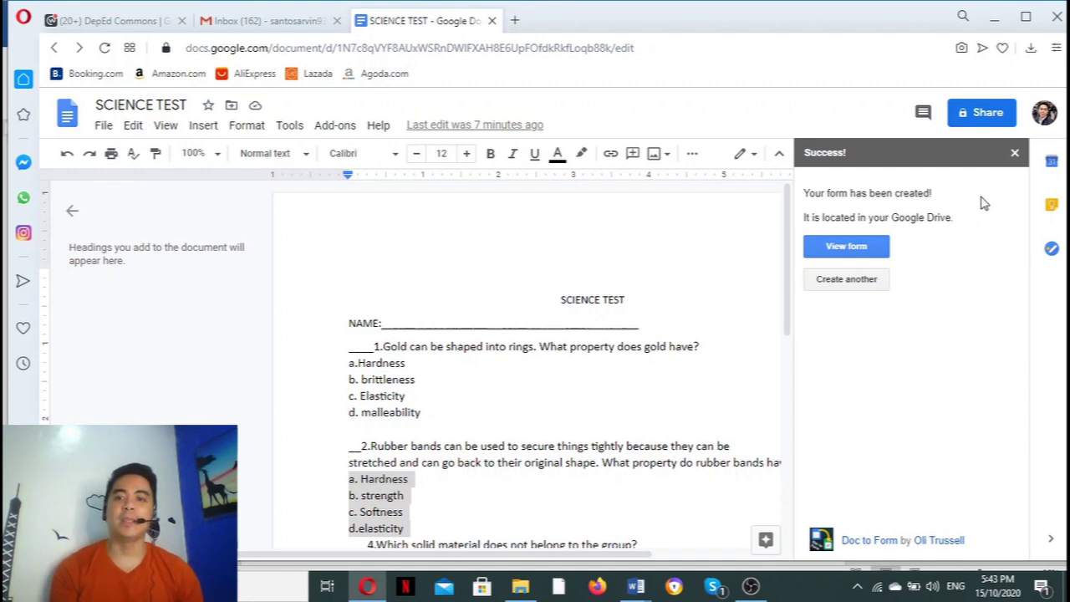
click(847, 247)
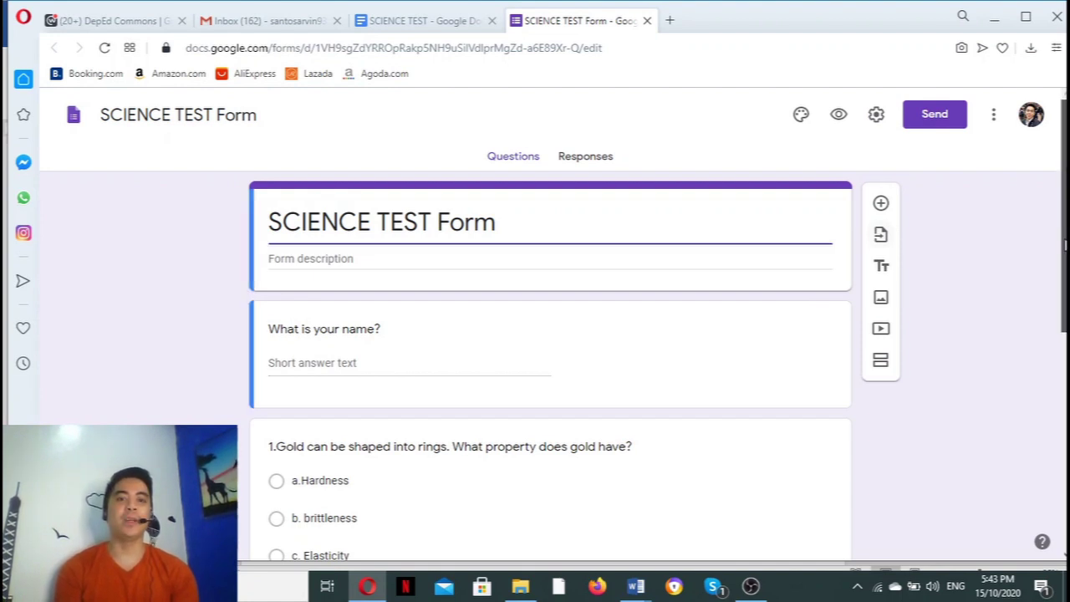
scroll(1064, 242, down, 1)
scroll(1064, 243, down, 2)
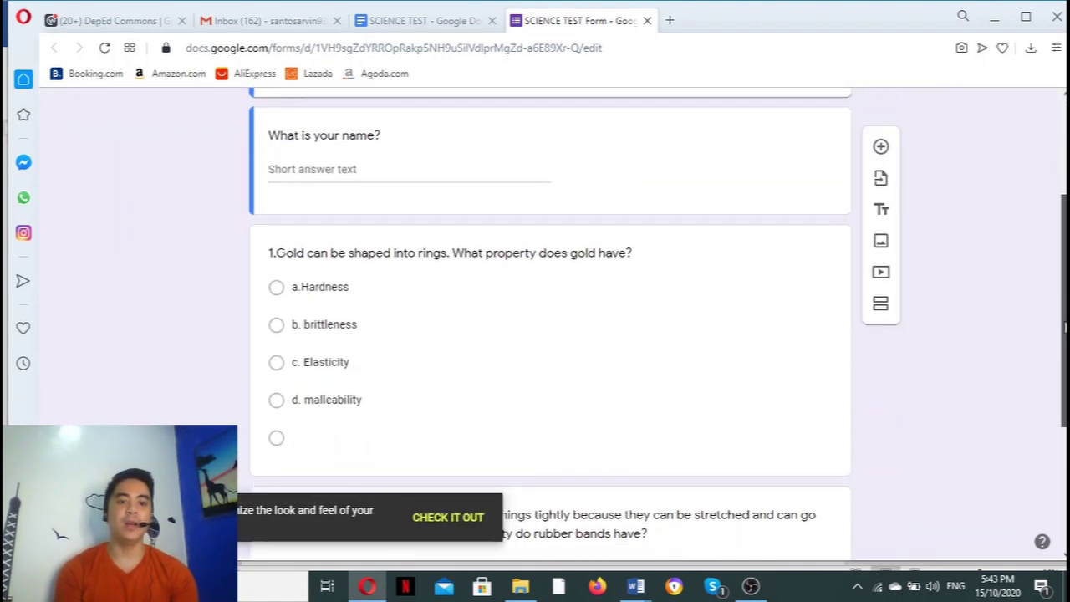
scroll(1056, 468, down, 3)
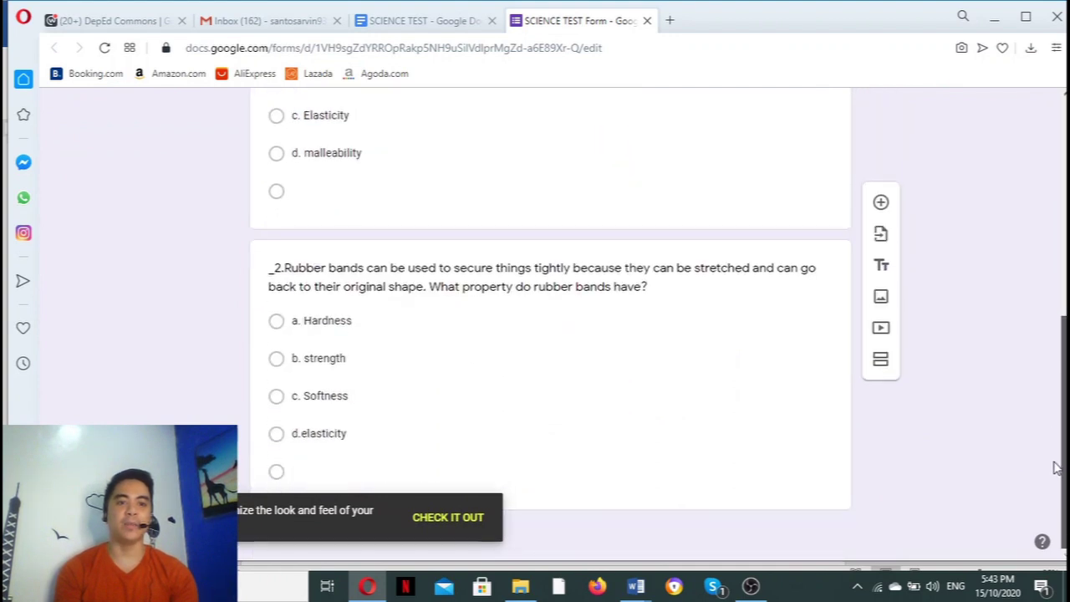
scroll(1056, 468, up, 5)
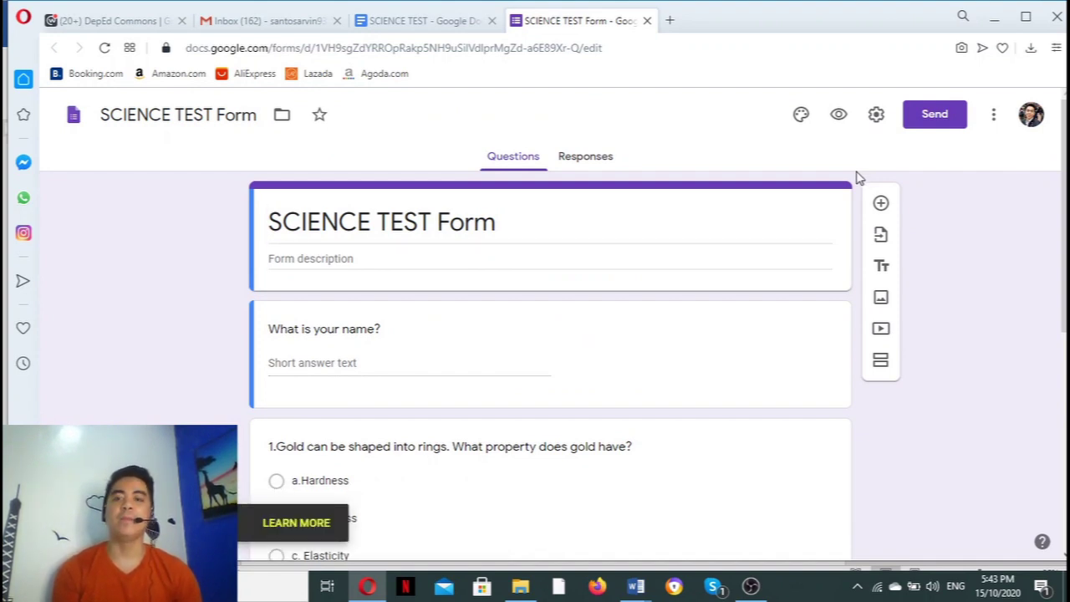
Turn the SCIENCE TEST Form into a quiz, with grades released immediately after each submission, and save the settings
click(876, 117)
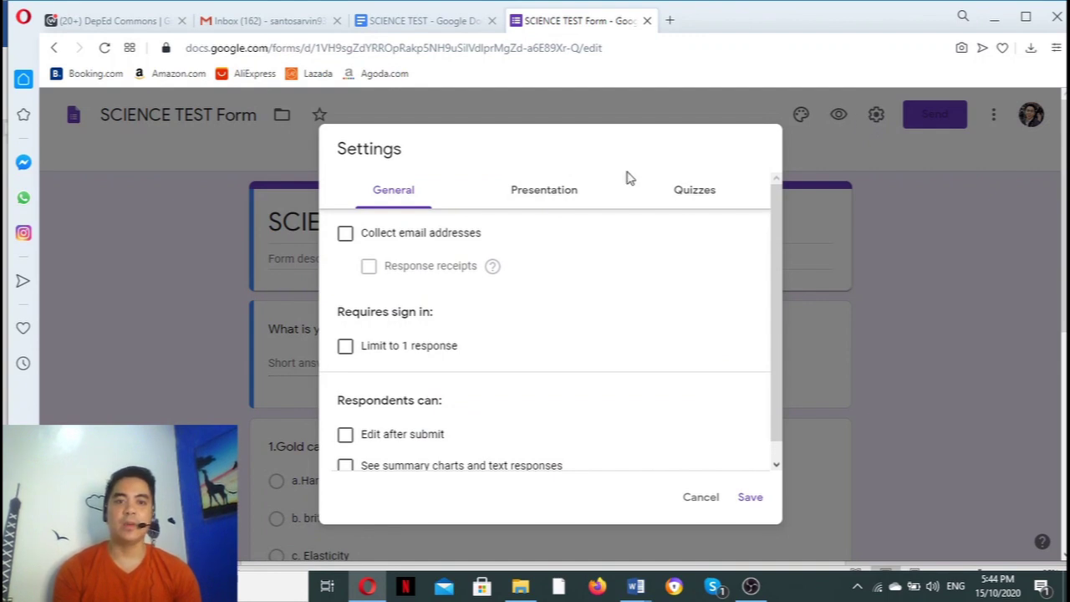
click(684, 196)
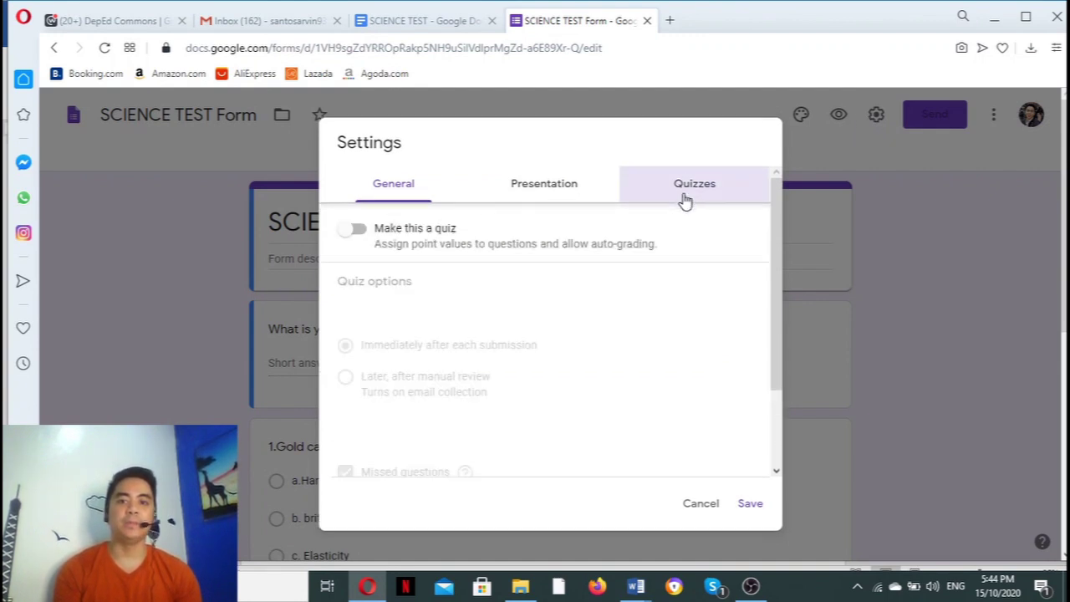
click(365, 238)
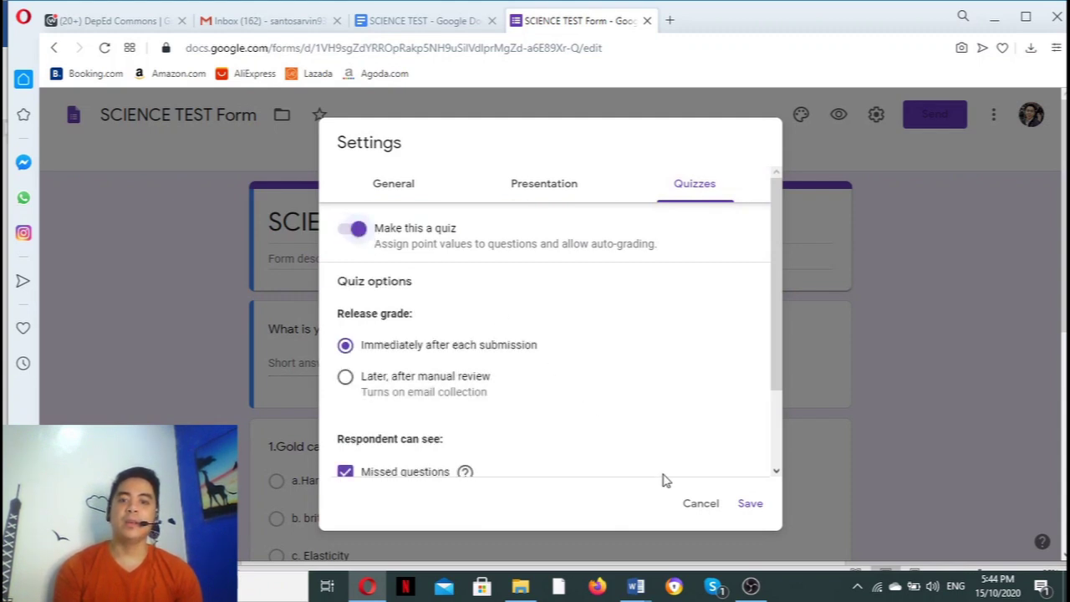
click(749, 504)
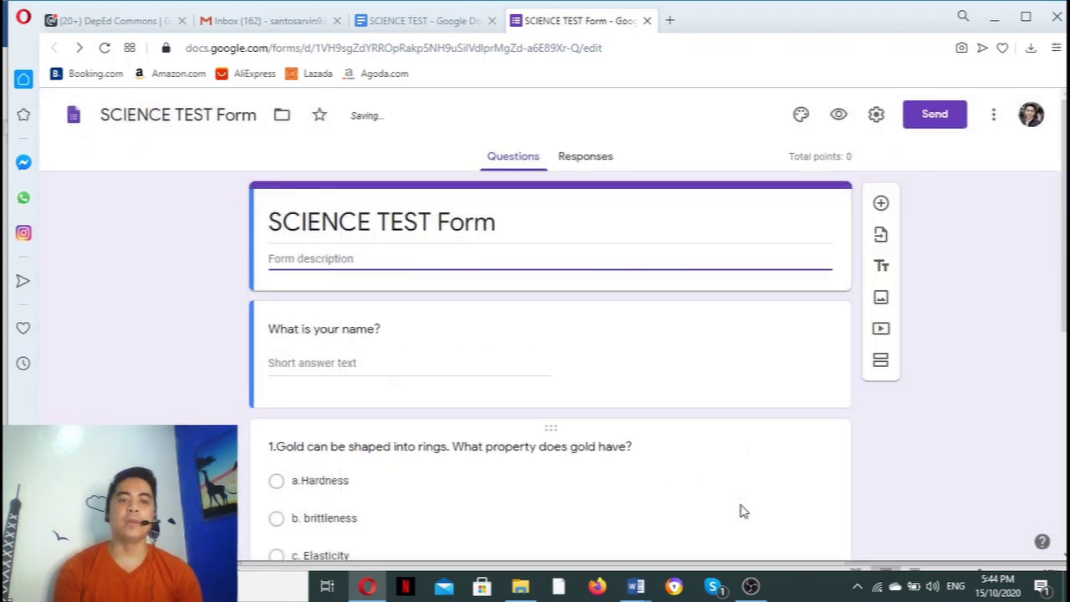
Set the answer key of question 1 about gold to "d. malleability", worth 1 point
drag(1065, 219, 1064, 312)
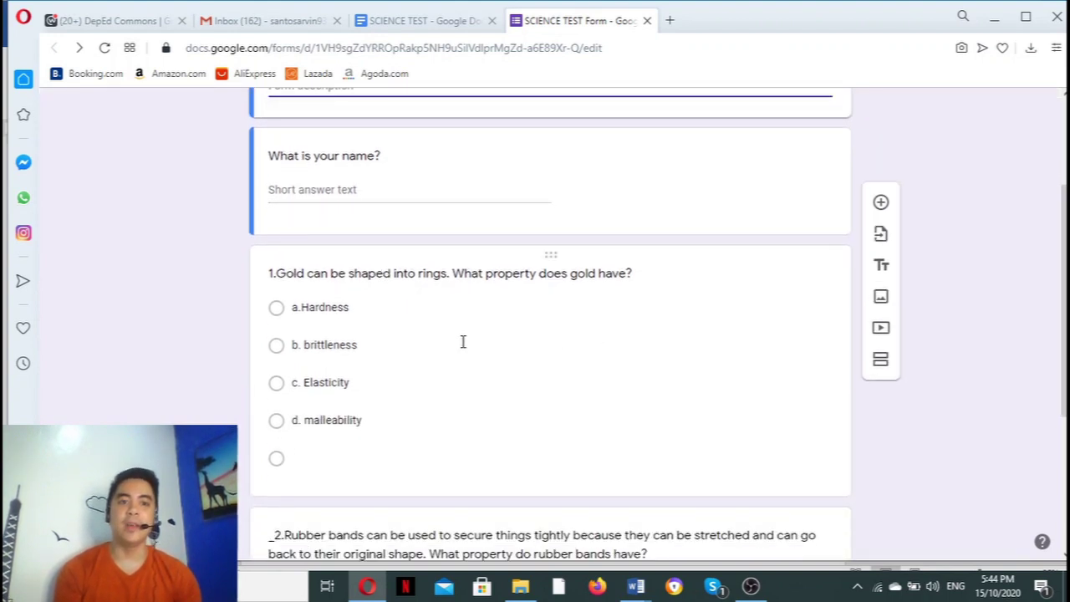
click(388, 300)
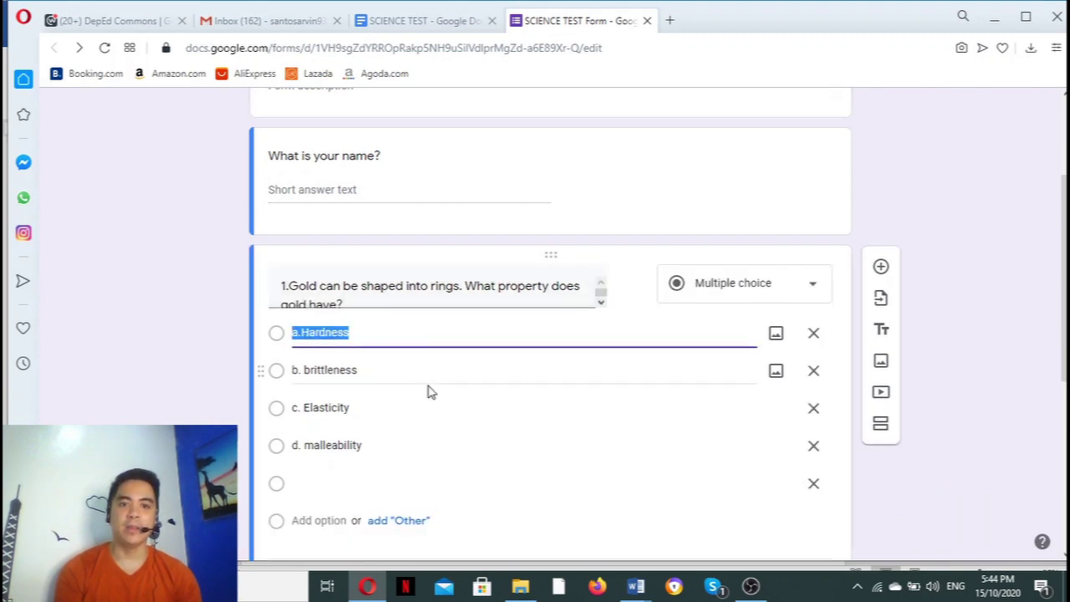
drag(1065, 297, 1065, 387)
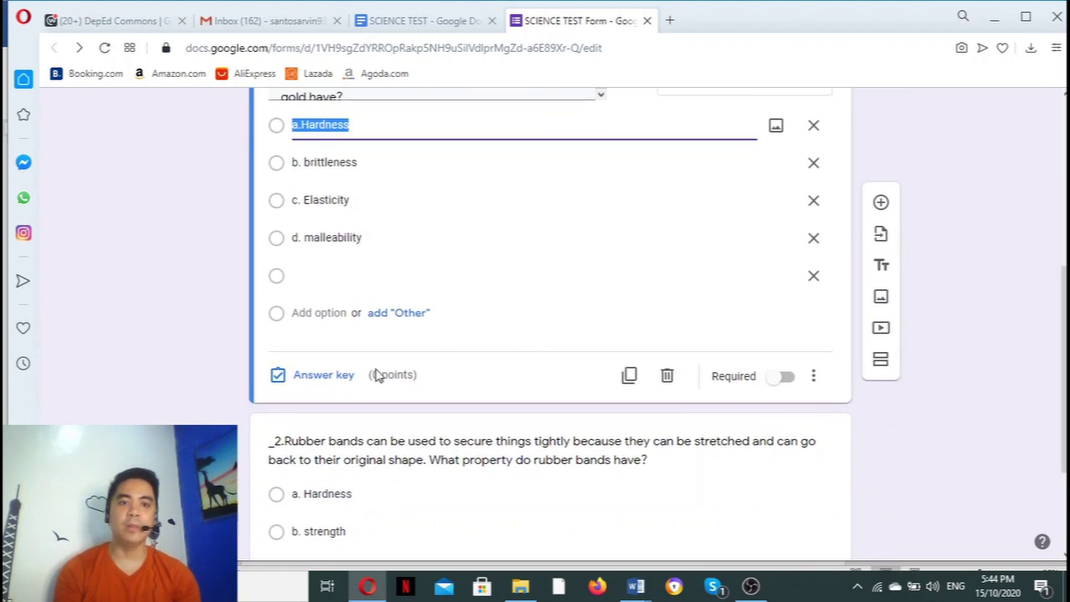
click(318, 378)
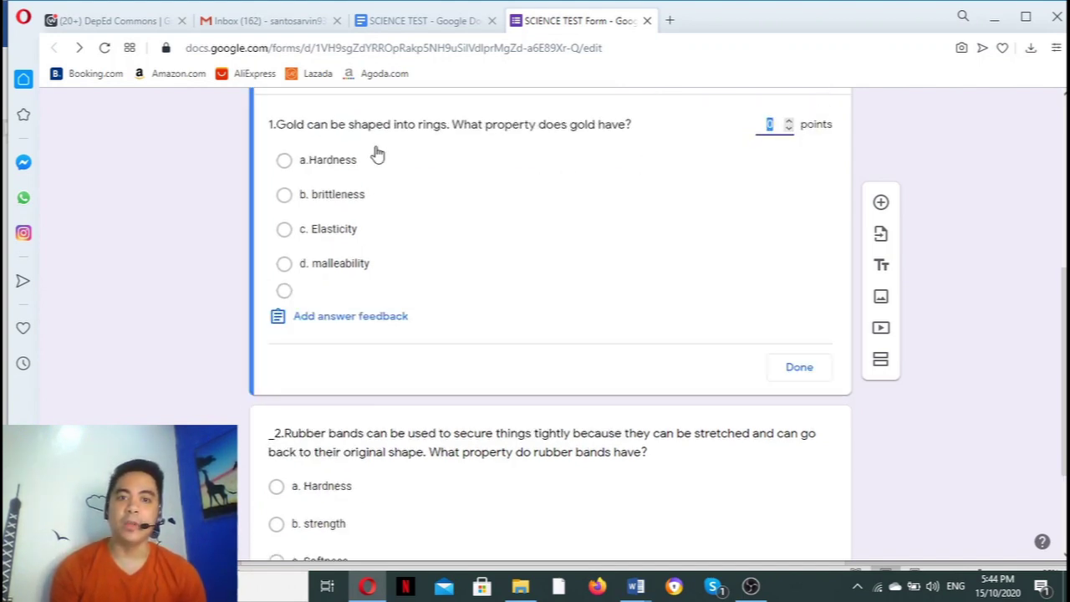
click(300, 270)
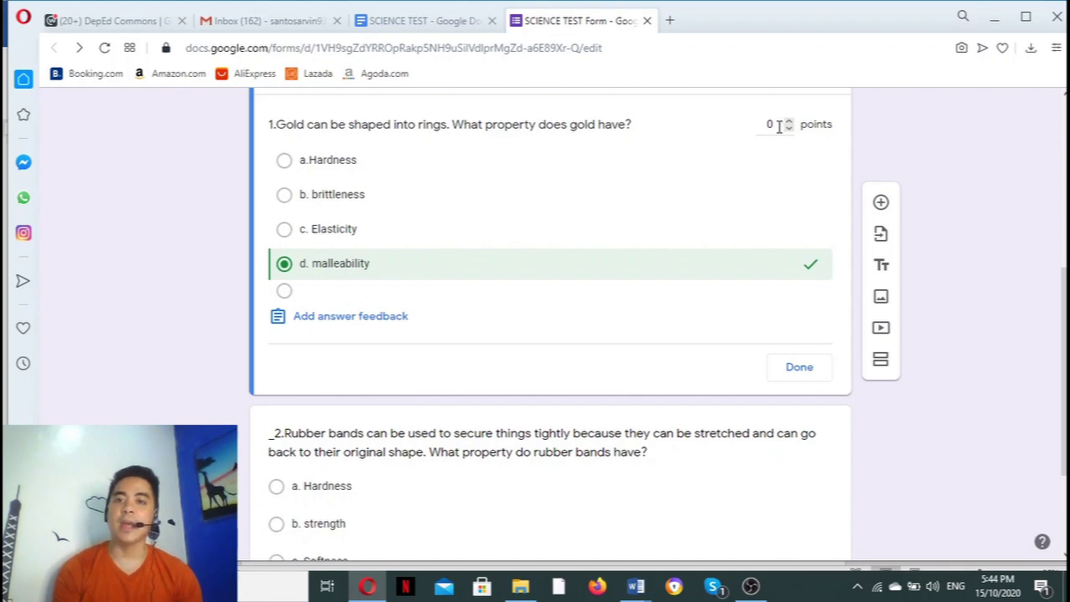
click(778, 126)
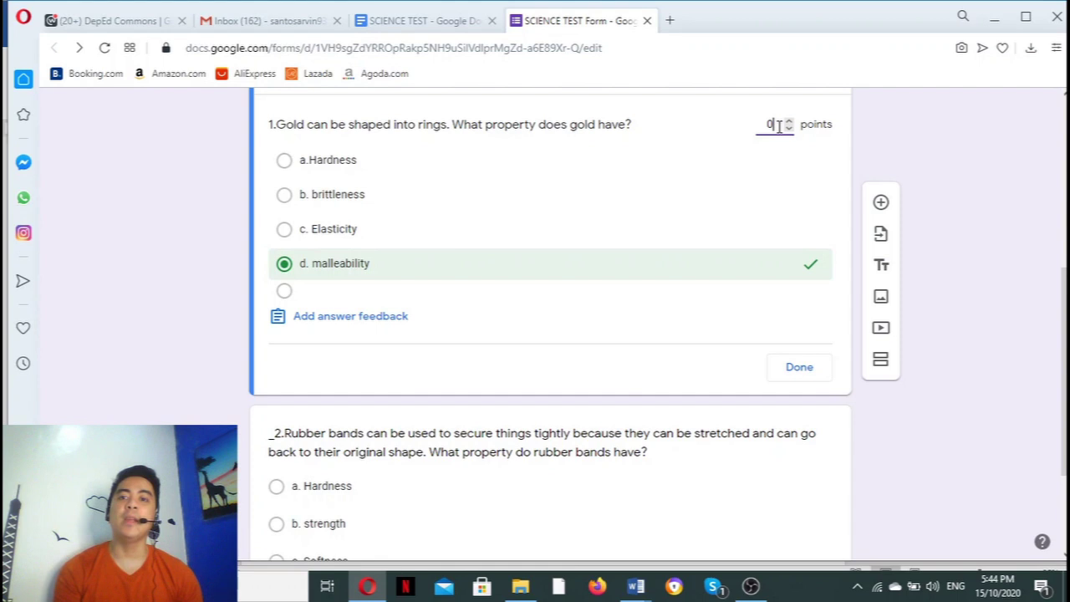
click(788, 121)
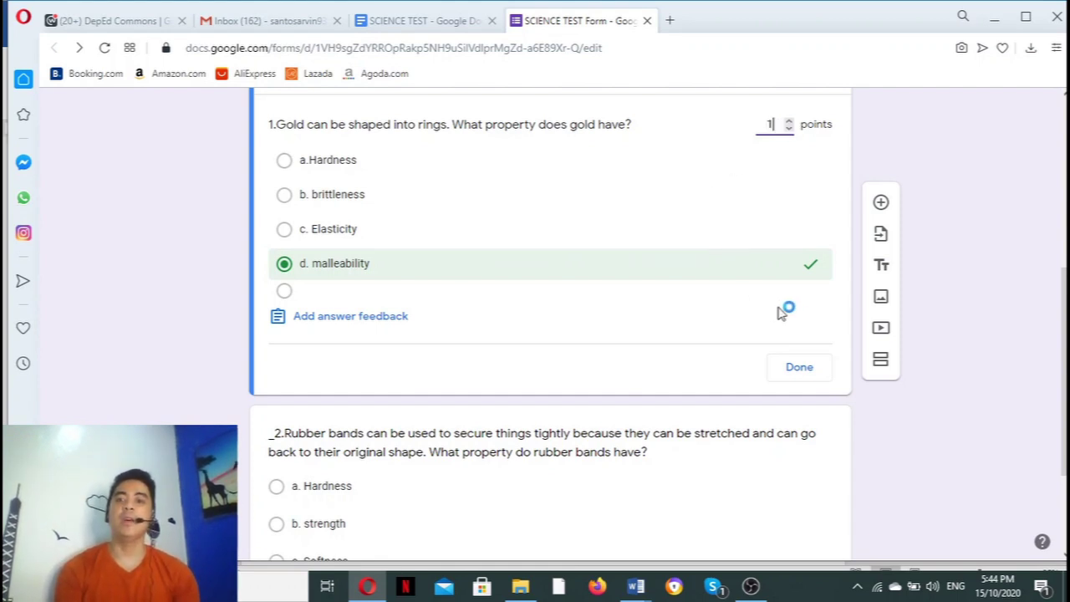
click(809, 380)
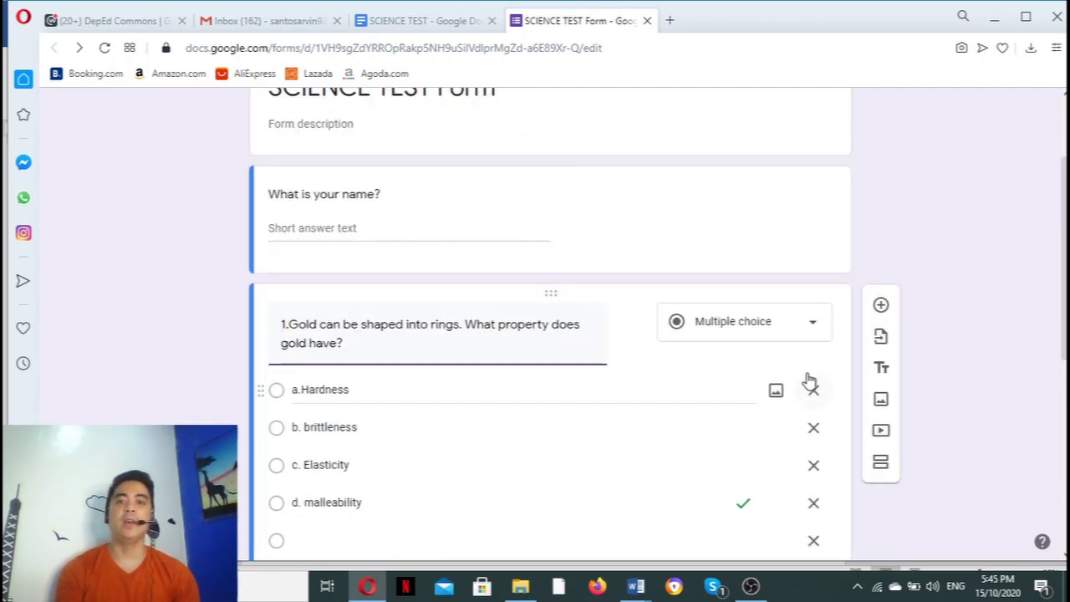
Make question 1 about the property of gold a required question
scroll(914, 349, down, 1)
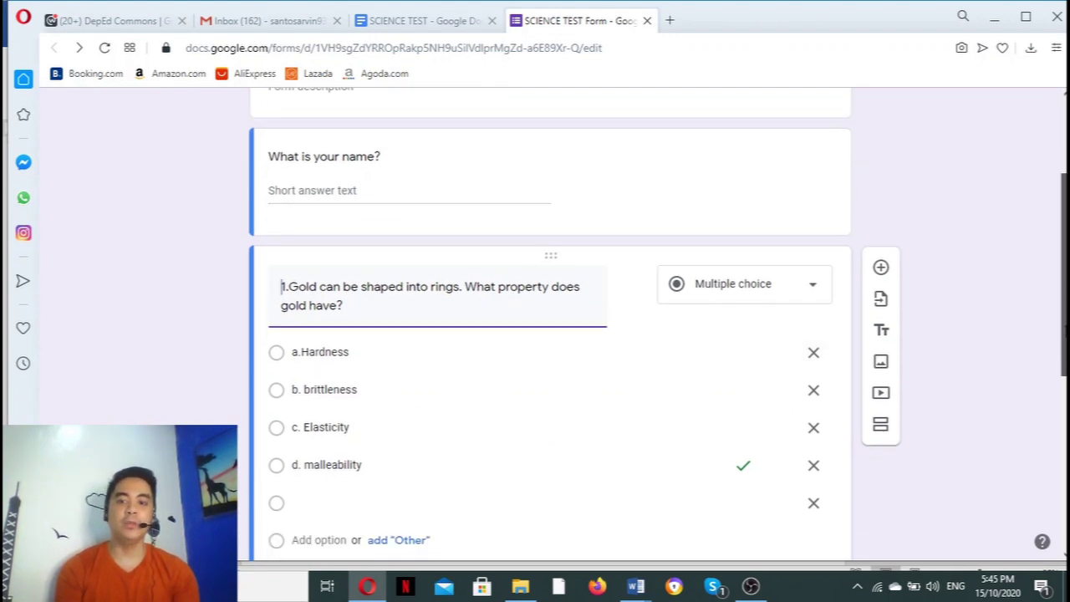
scroll(550, 324, down, 4)
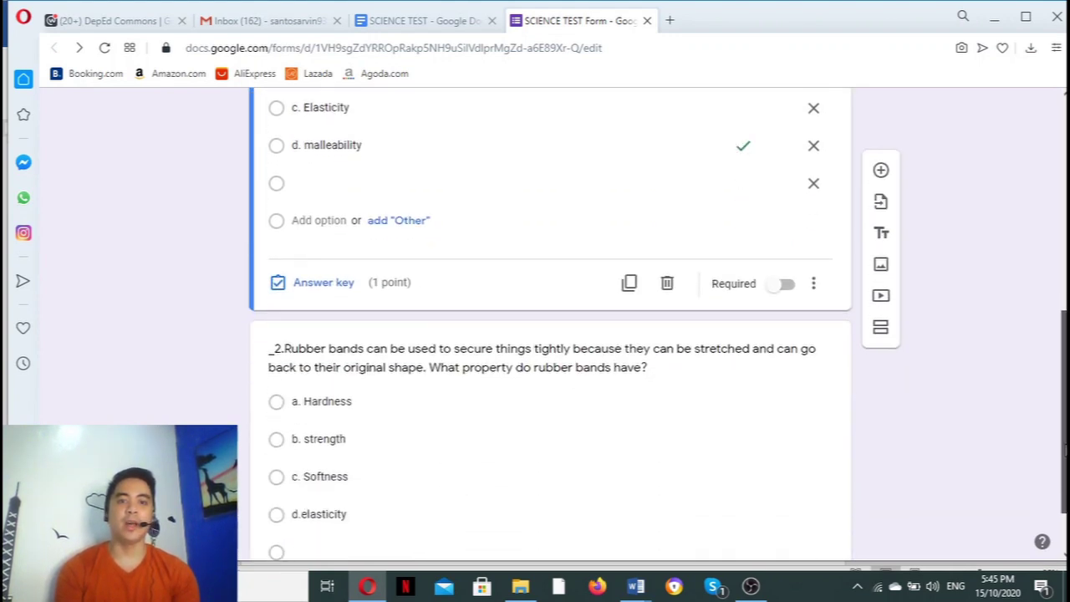
scroll(1001, 345, up, 2)
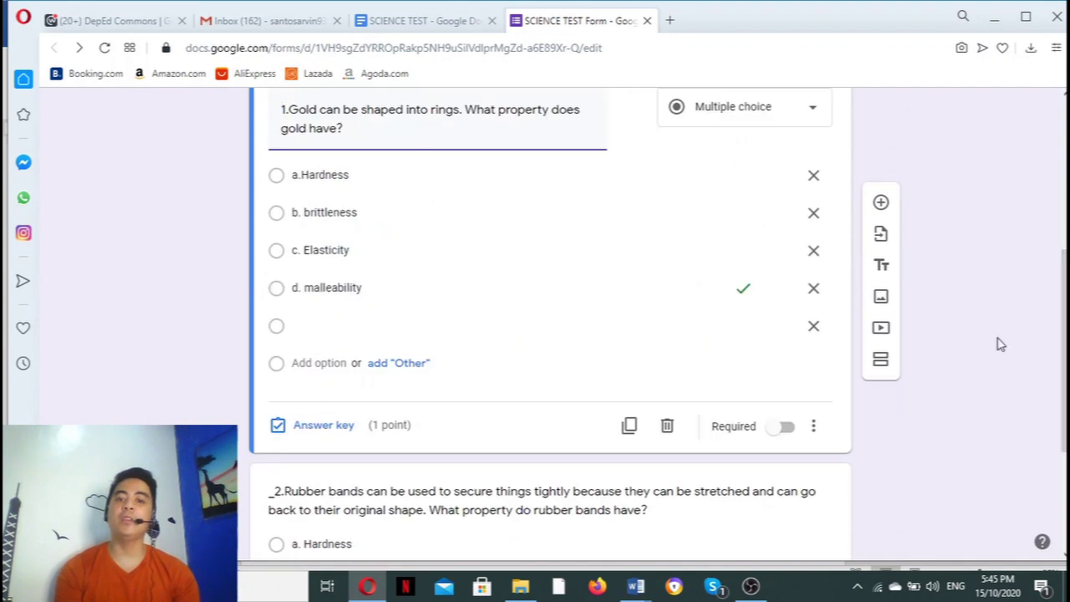
click(787, 428)
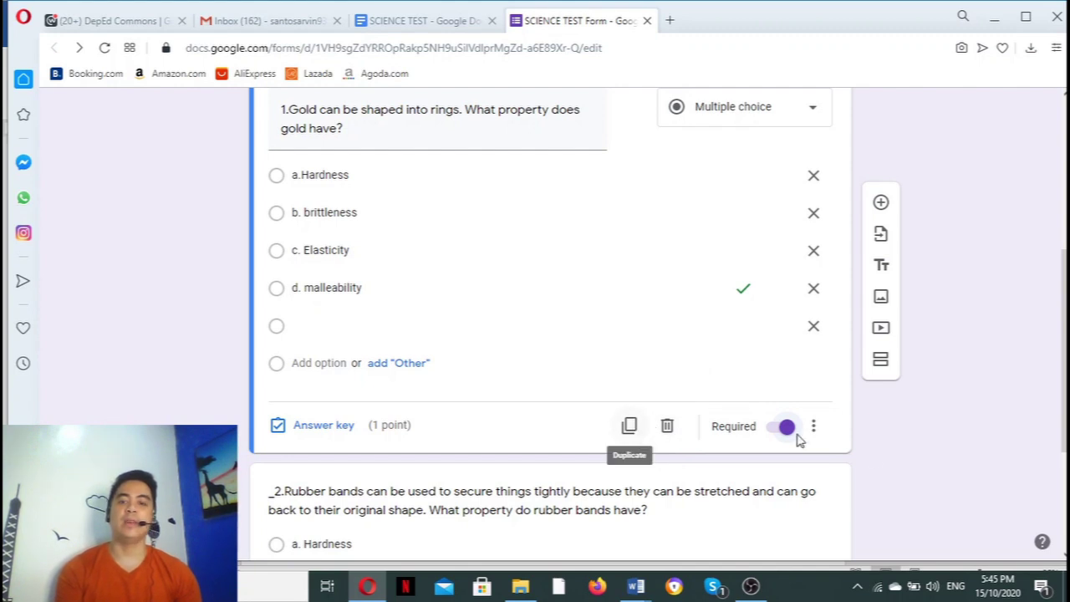
Set the answer key of question 2 about rubber bands to "d.elasticity", worth 1 point
scroll(552, 334, down, 1)
scroll(615, 378, down, 3)
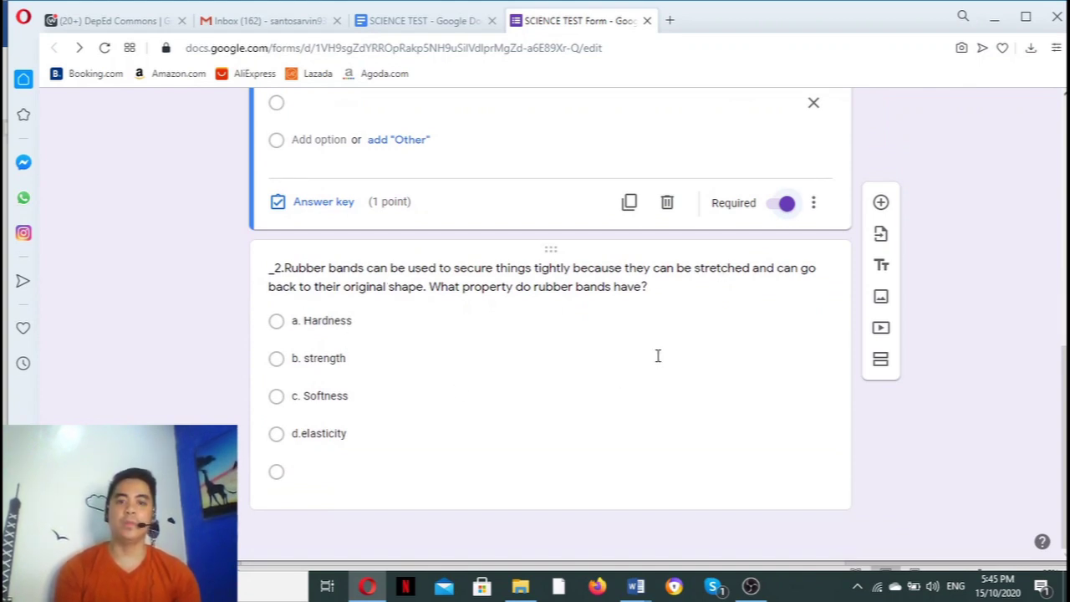
click(530, 314)
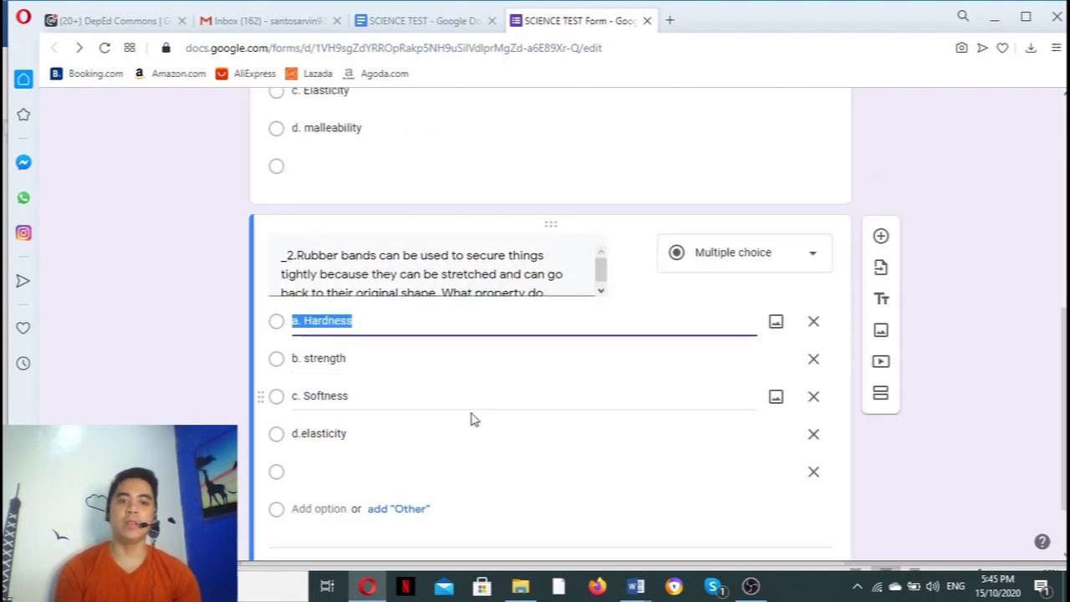
scroll(1064, 410, down, 1)
scroll(710, 425, down, 1)
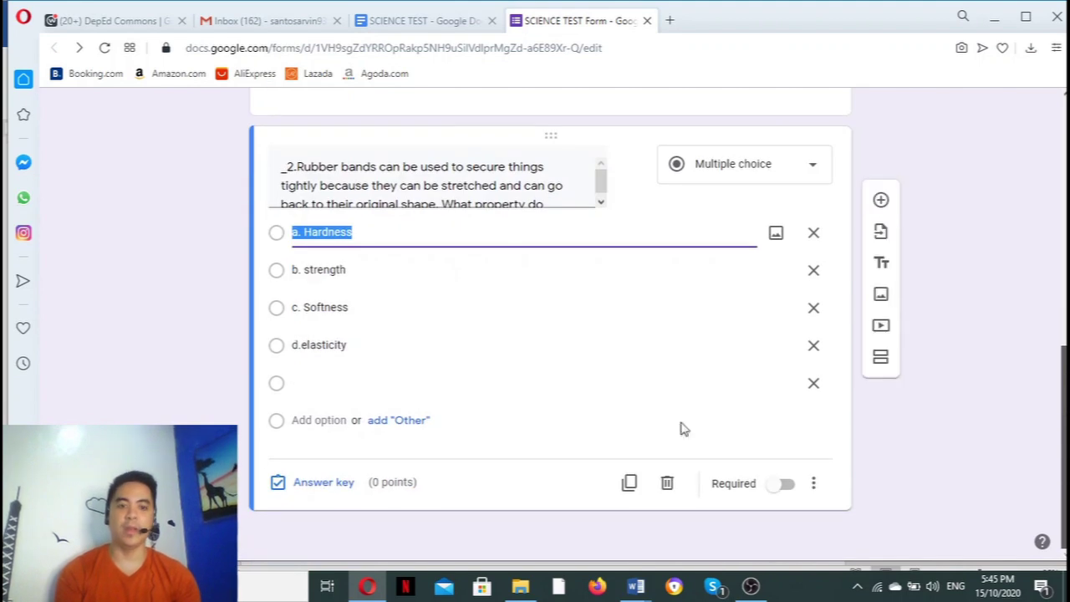
click(299, 485)
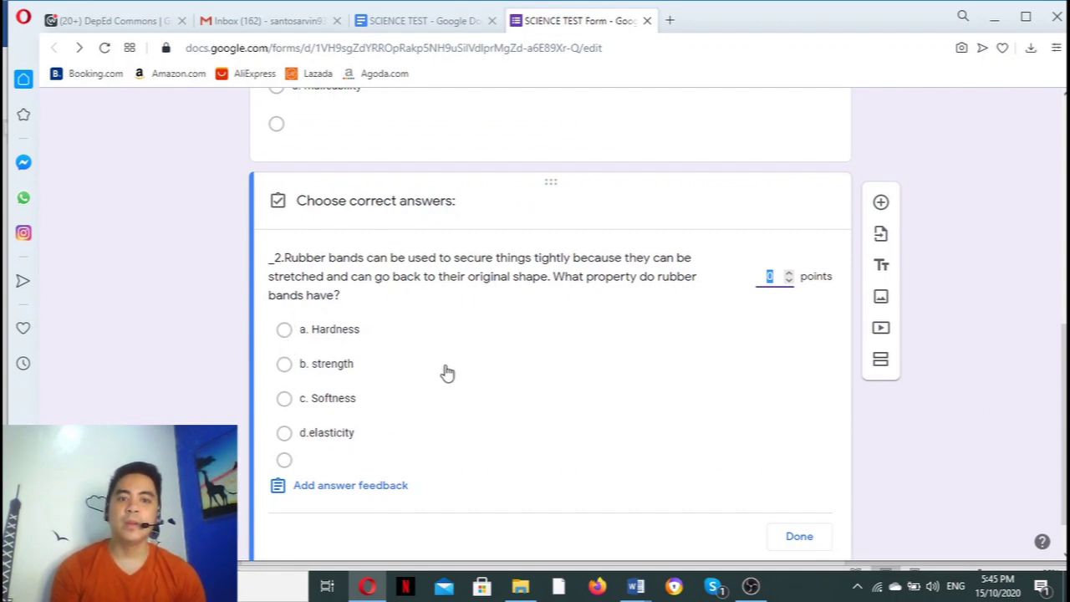
click(302, 439)
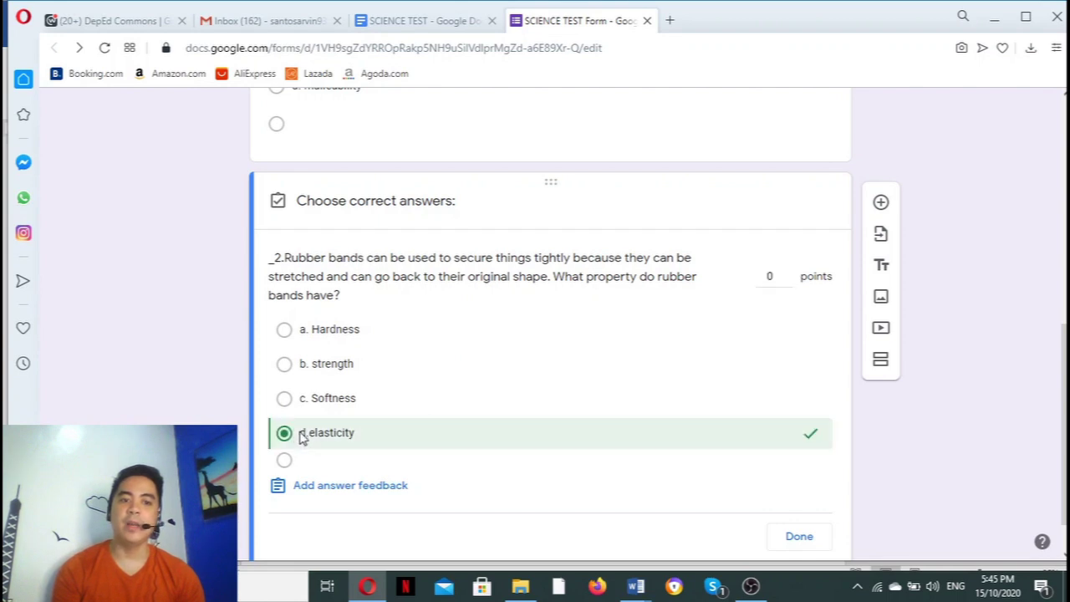
click(772, 278)
key(BackSpace)
text(1)
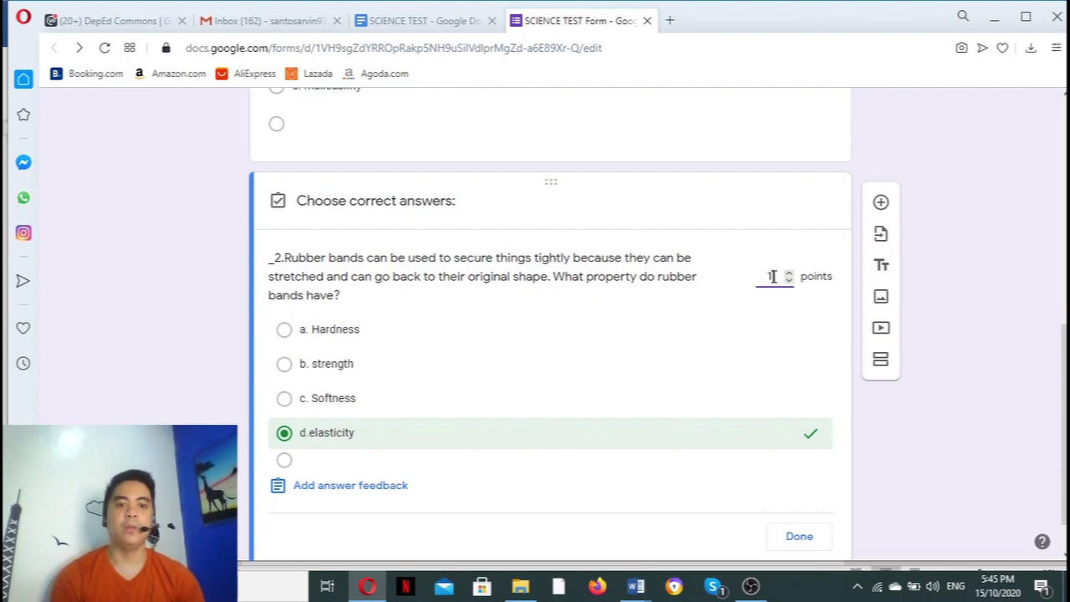
scroll(1010, 421, down, 1)
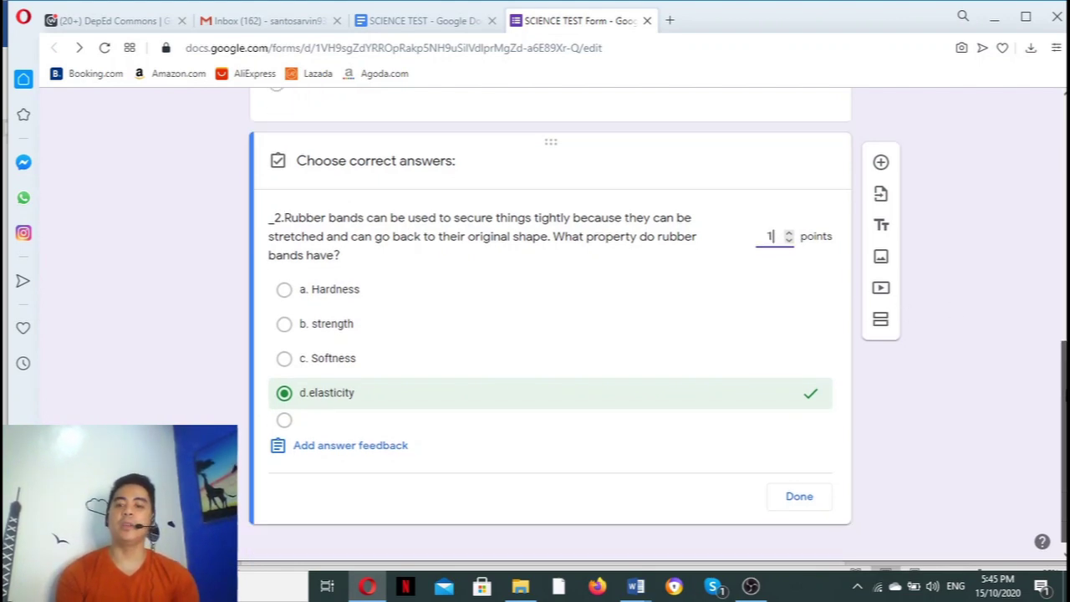
click(798, 482)
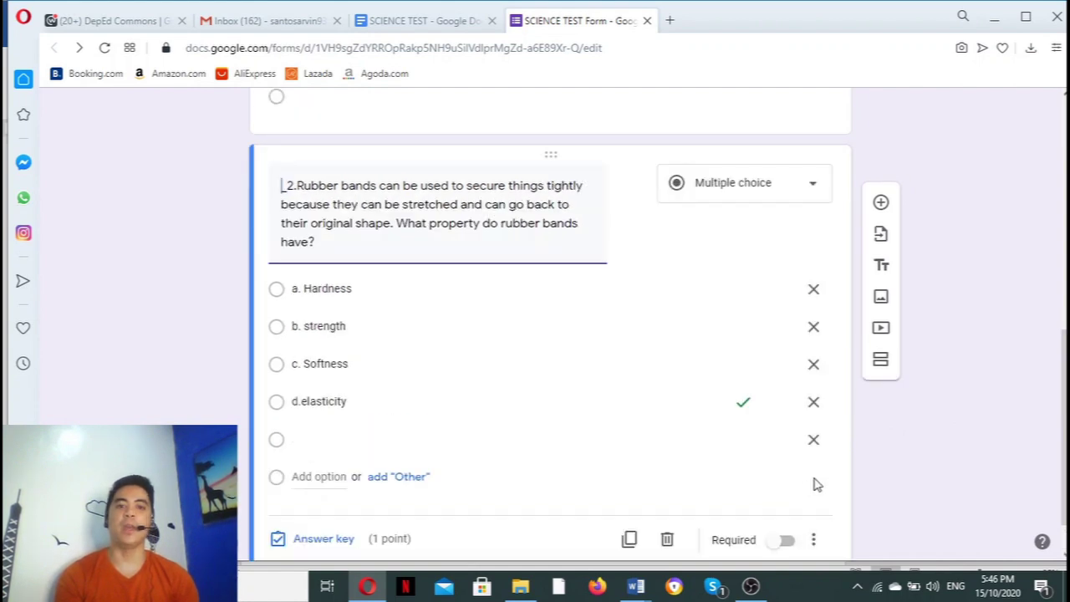
Make a copy of the form named "Copy of SCIENCE TEST Form SECTION 2" in My Drive and dismiss the quiz tour offer
scroll(550, 334, up, 8)
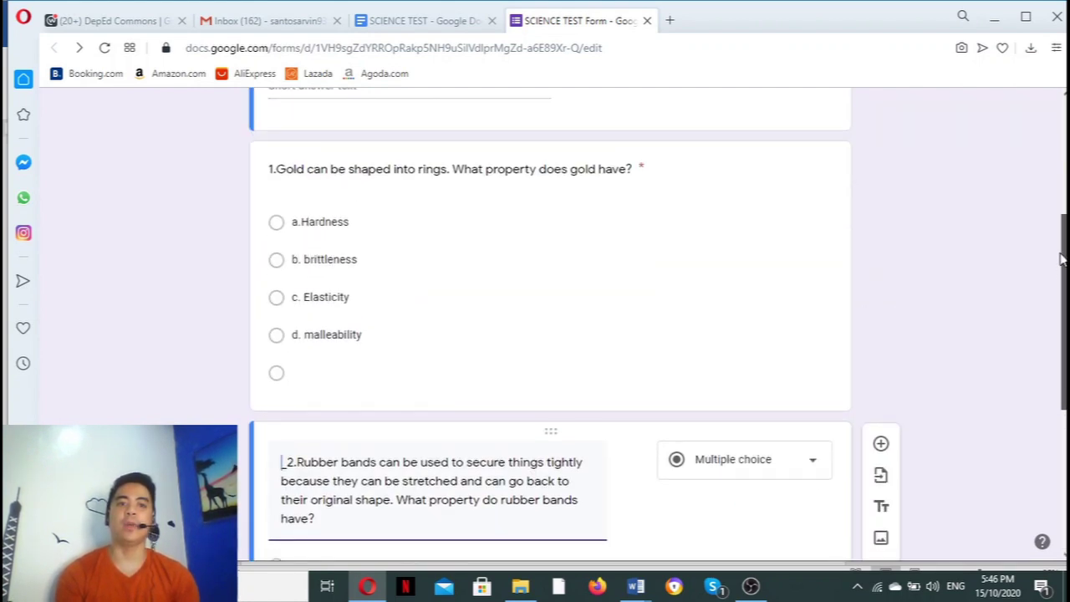
scroll(1036, 148, up, 2)
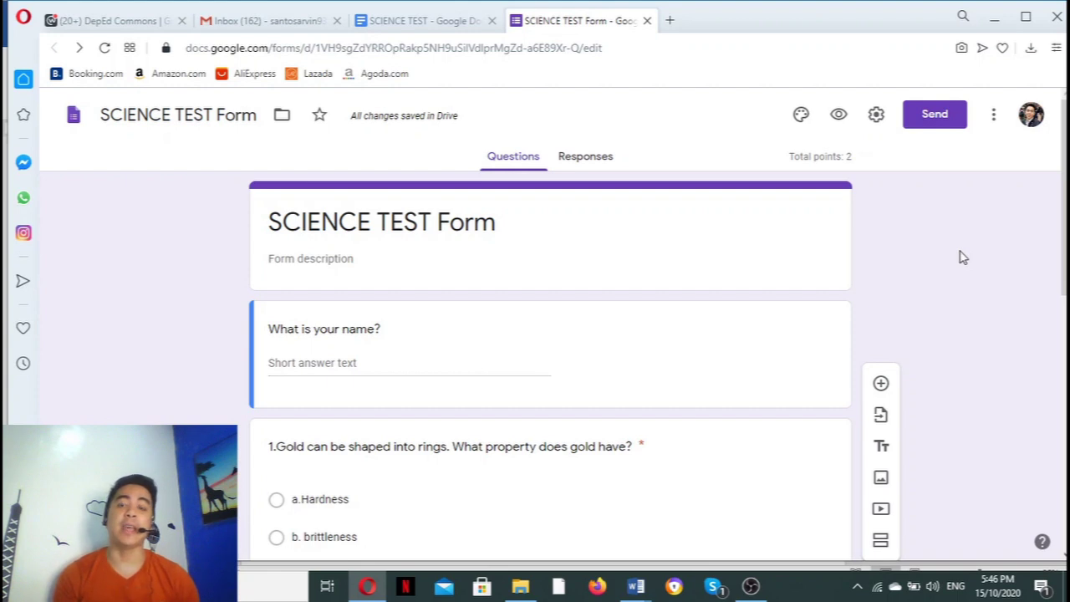
click(994, 117)
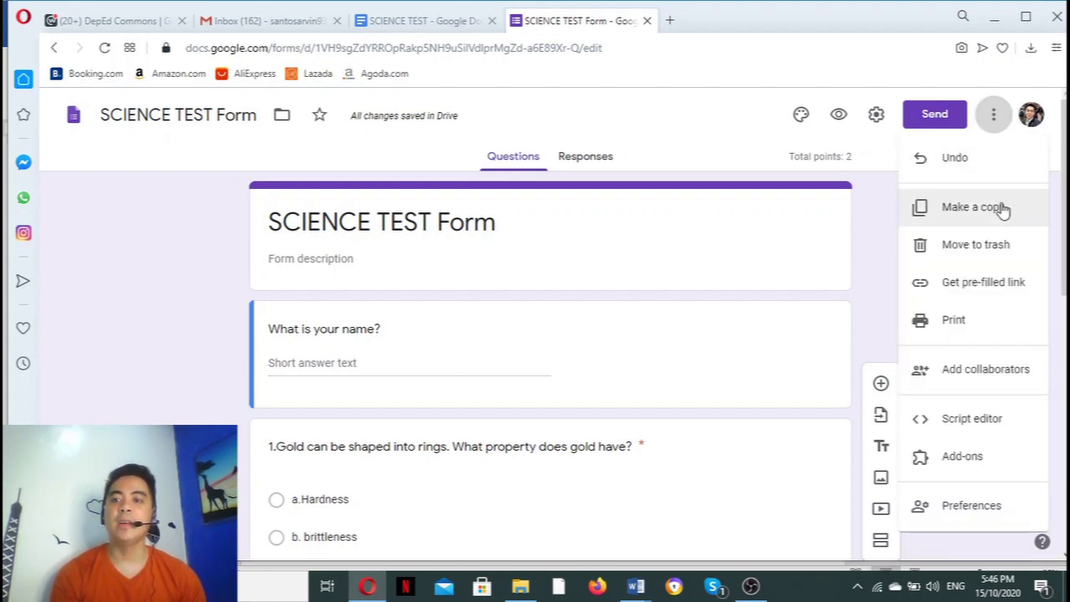
click(996, 219)
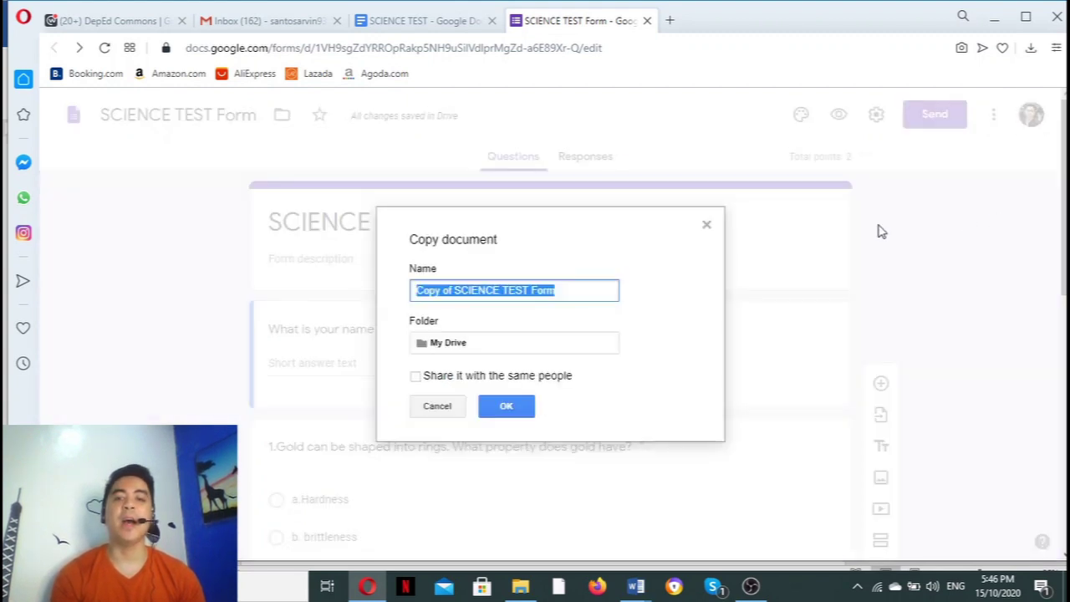
click(586, 294)
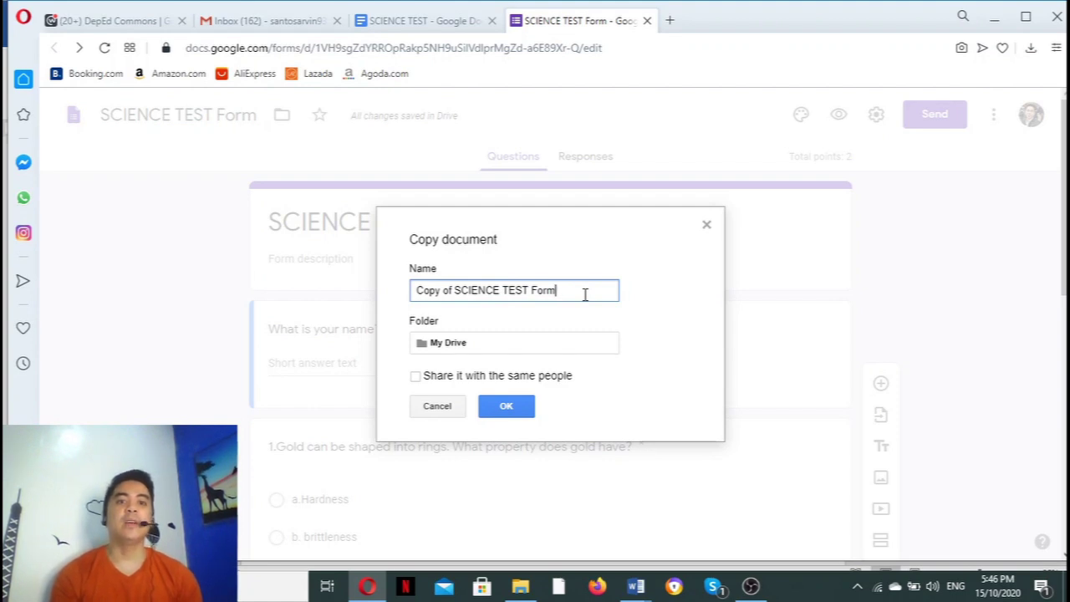
text(SECTI)
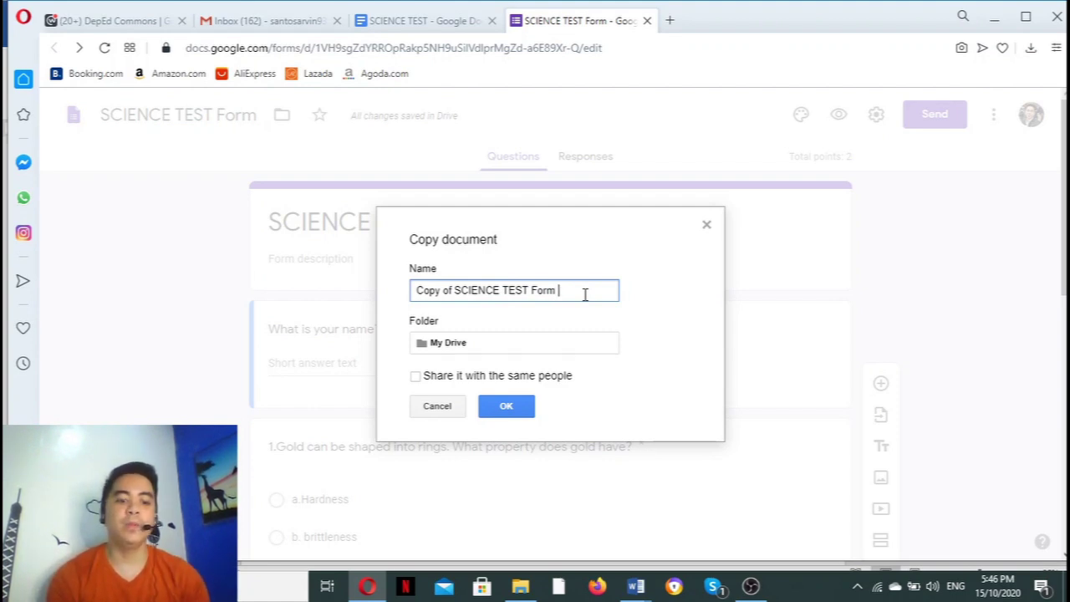
text(ON 2)
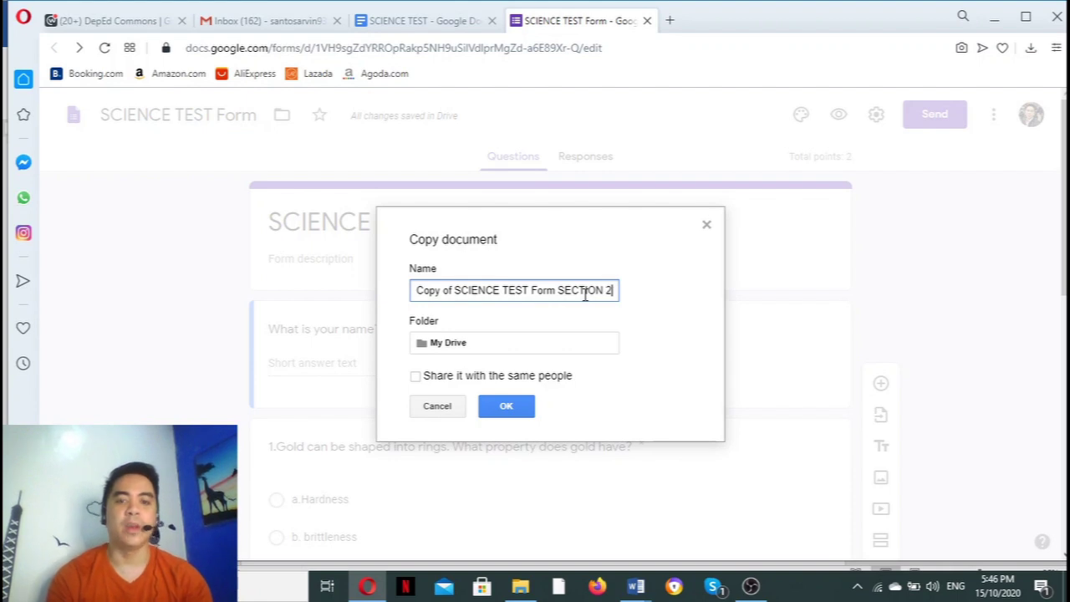
click(507, 407)
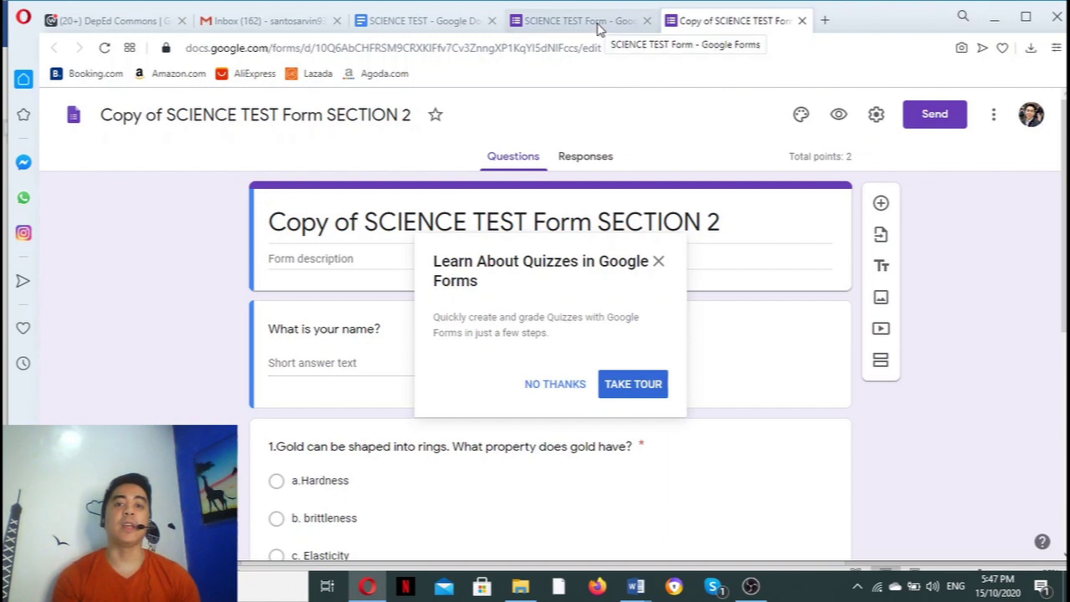
click(659, 262)
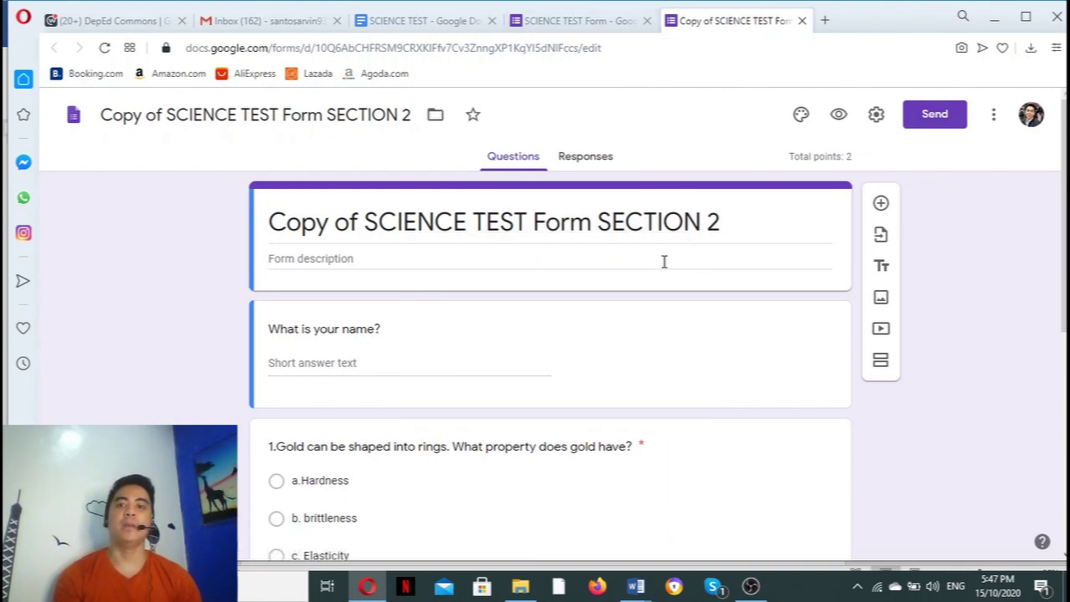
Change the theme color of the copied SECTION 2 form to green (#4caf50)
click(804, 118)
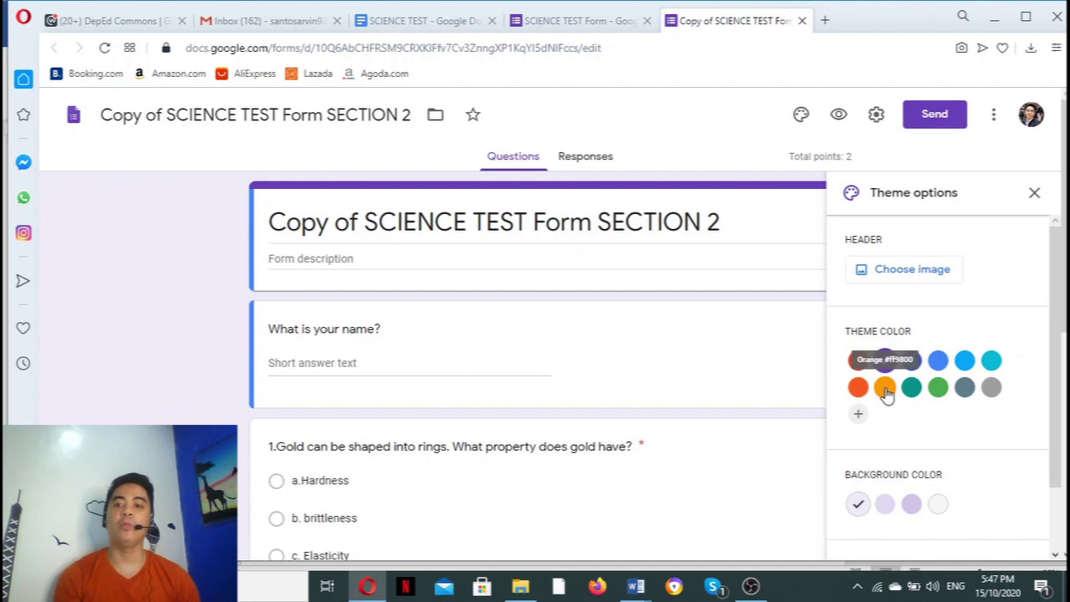
click(938, 387)
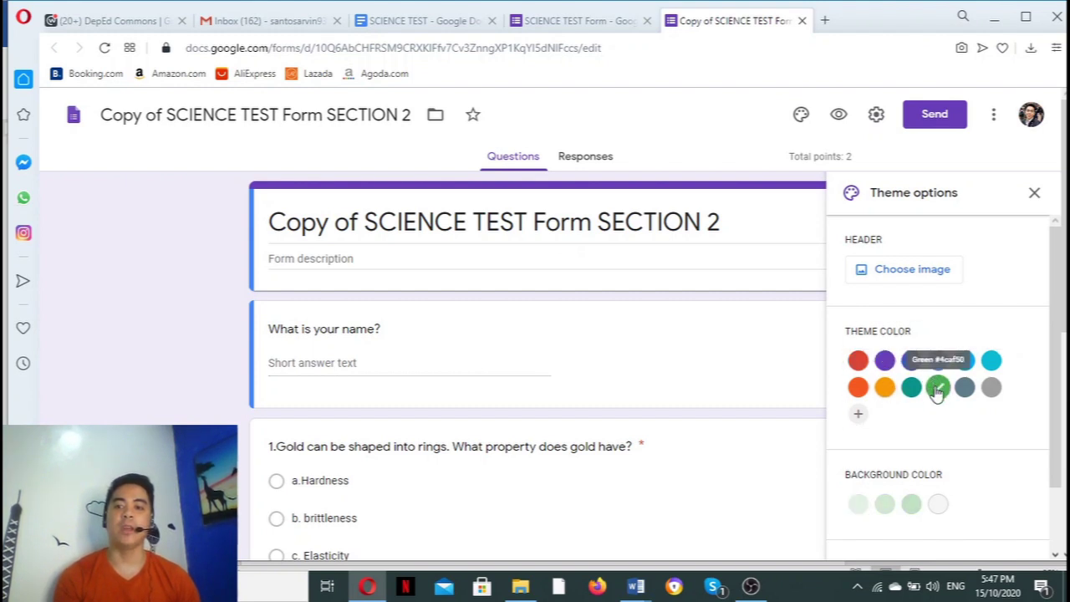
click(1036, 194)
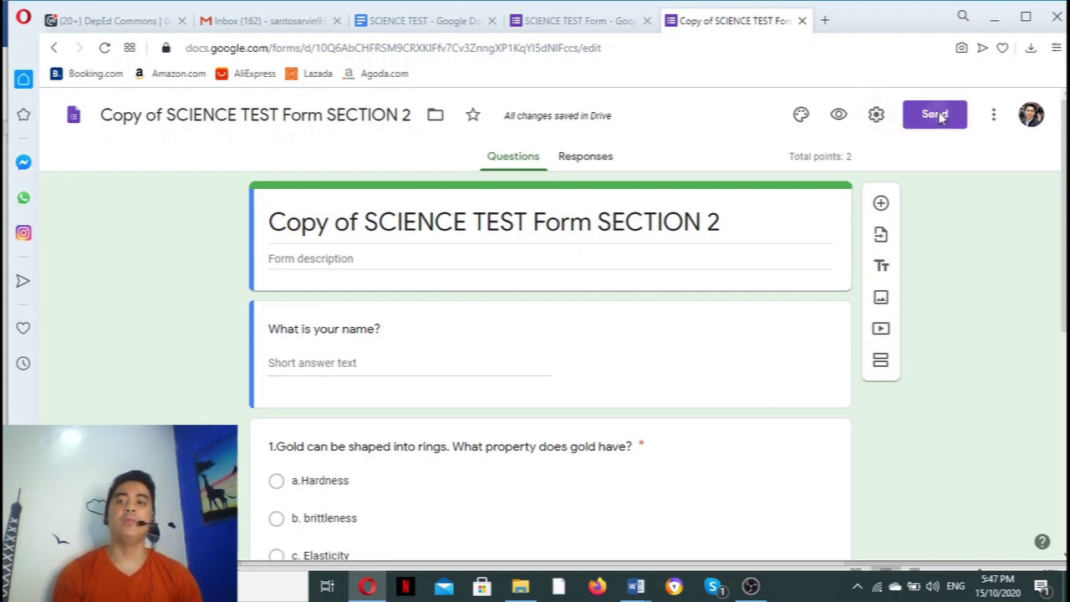
Copy the shortened share link of the green SECTION 2 form and close the sending options
click(938, 117)
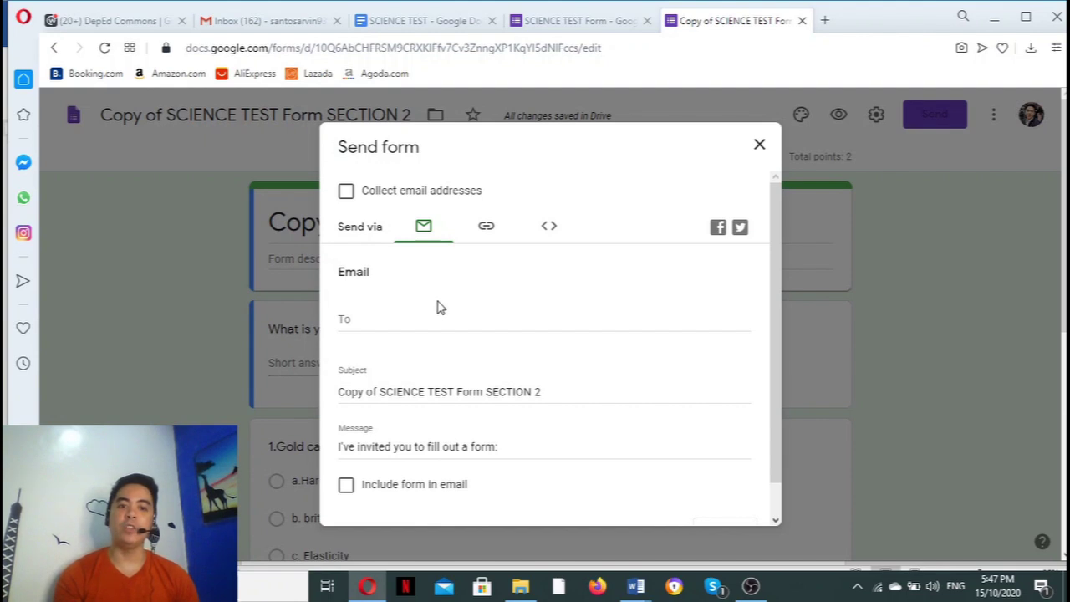
click(491, 234)
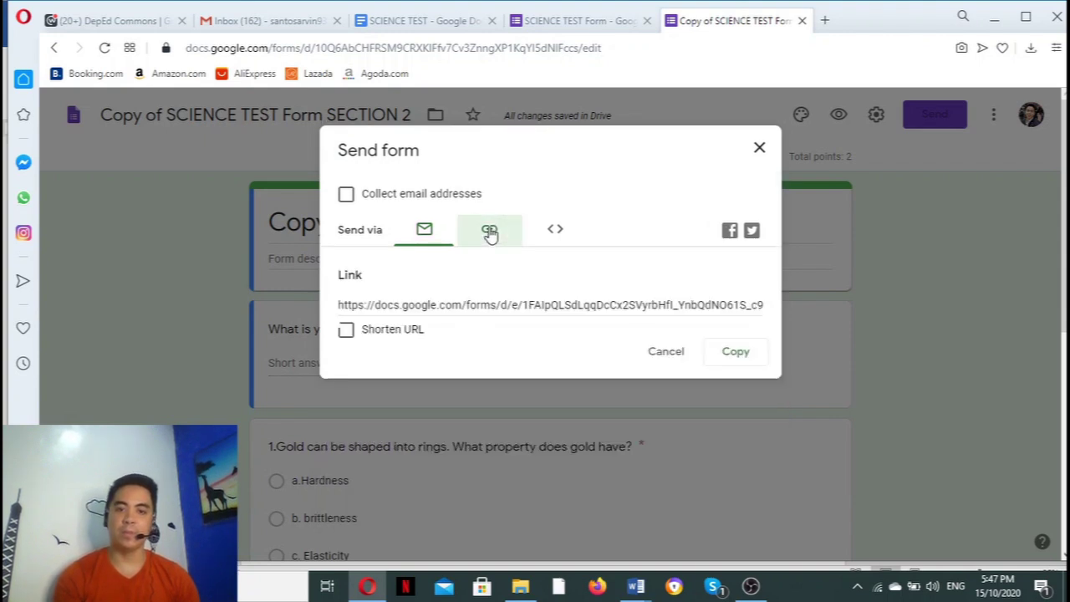
click(350, 332)
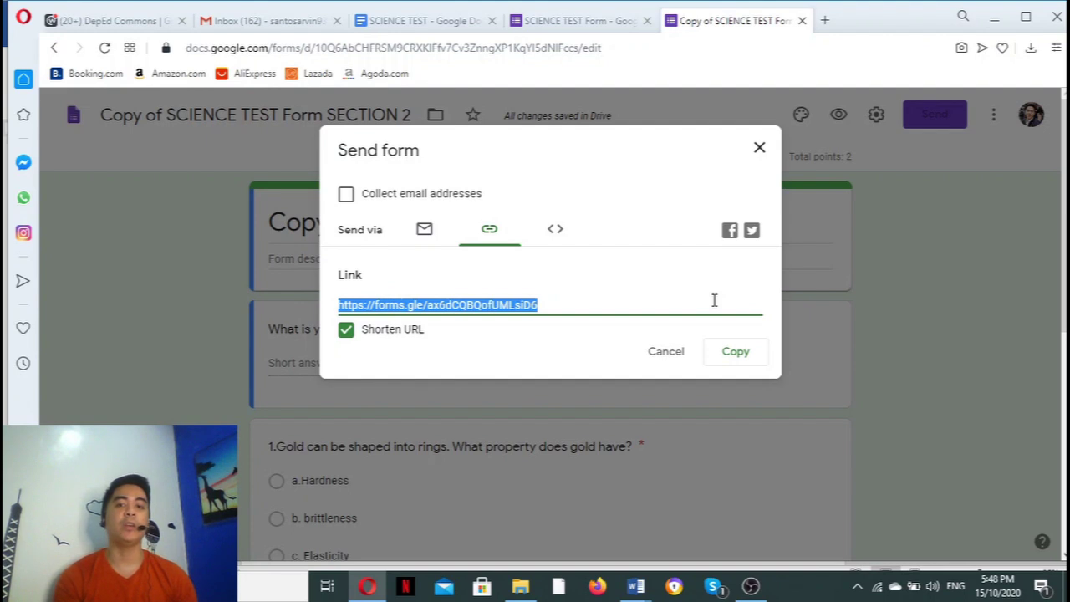
click(736, 353)
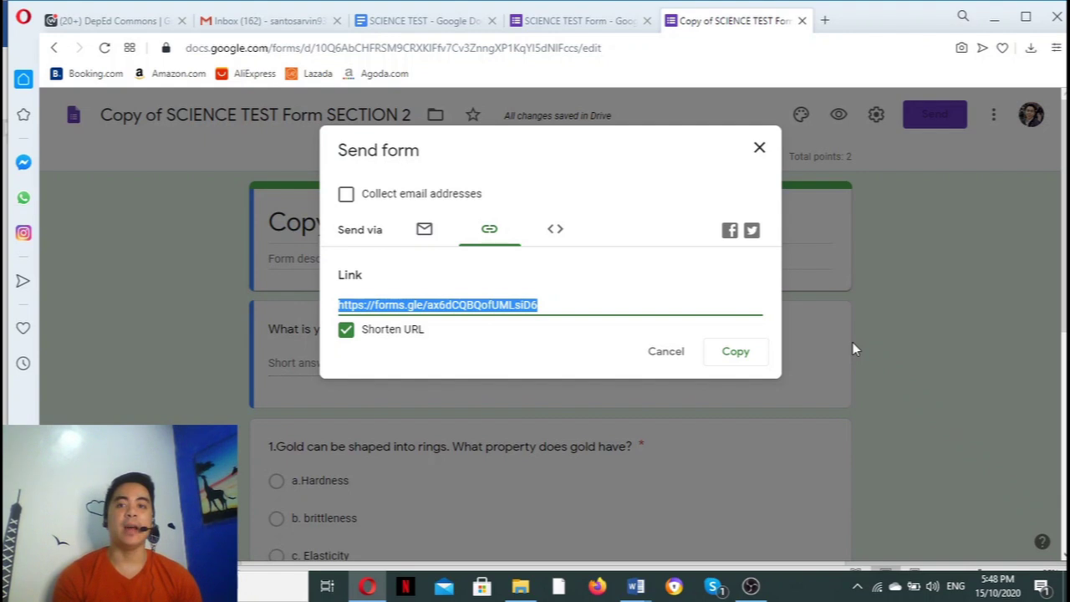
click(760, 151)
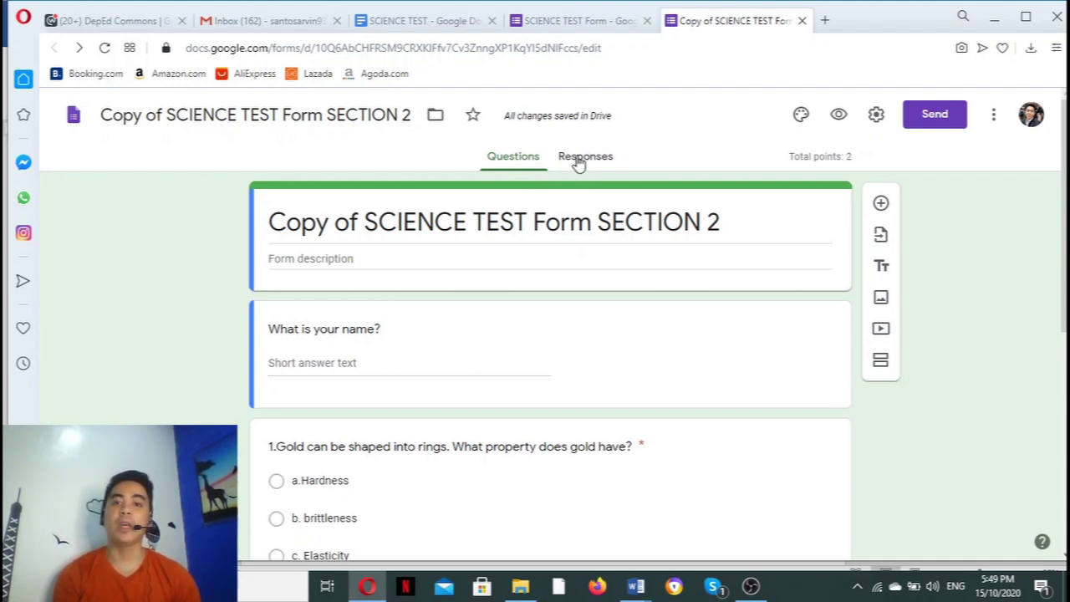
Examine the SECTION 2 form's responses and the options for managing and downloading them, and return to the questions
click(577, 162)
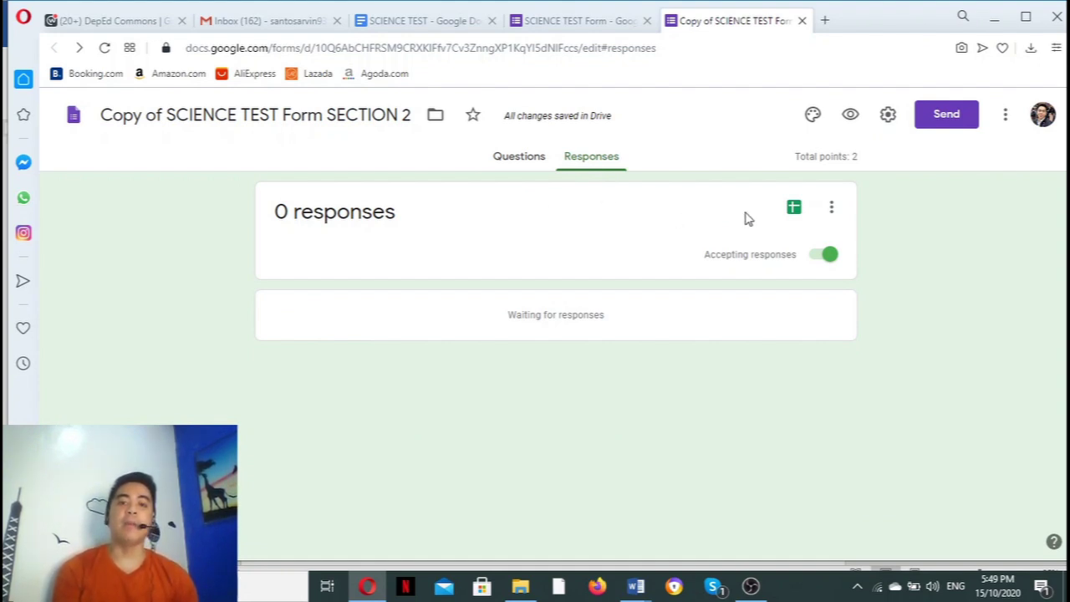
click(832, 209)
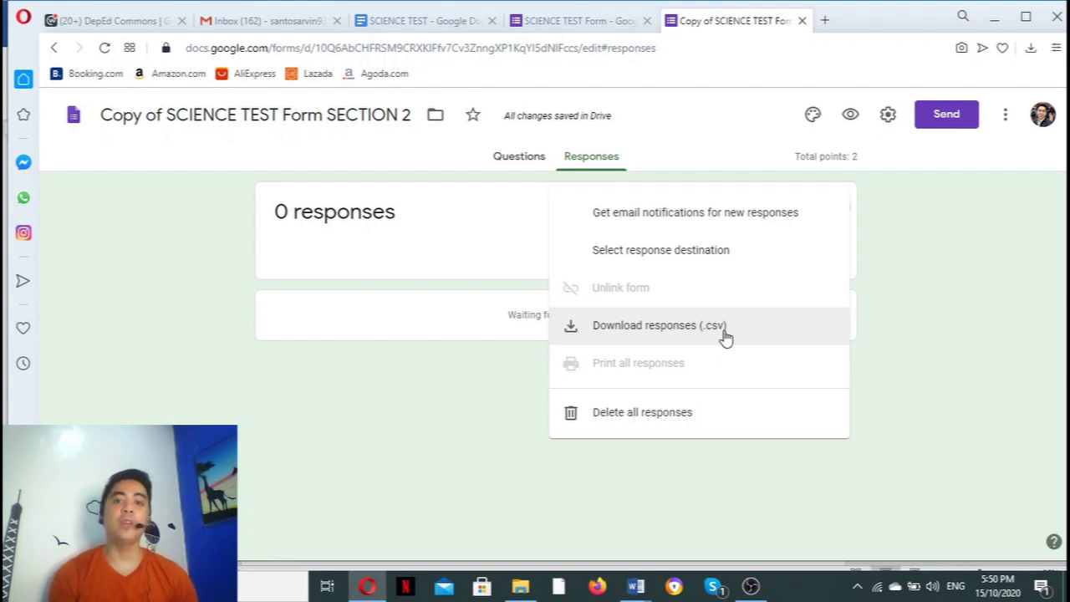
click(454, 414)
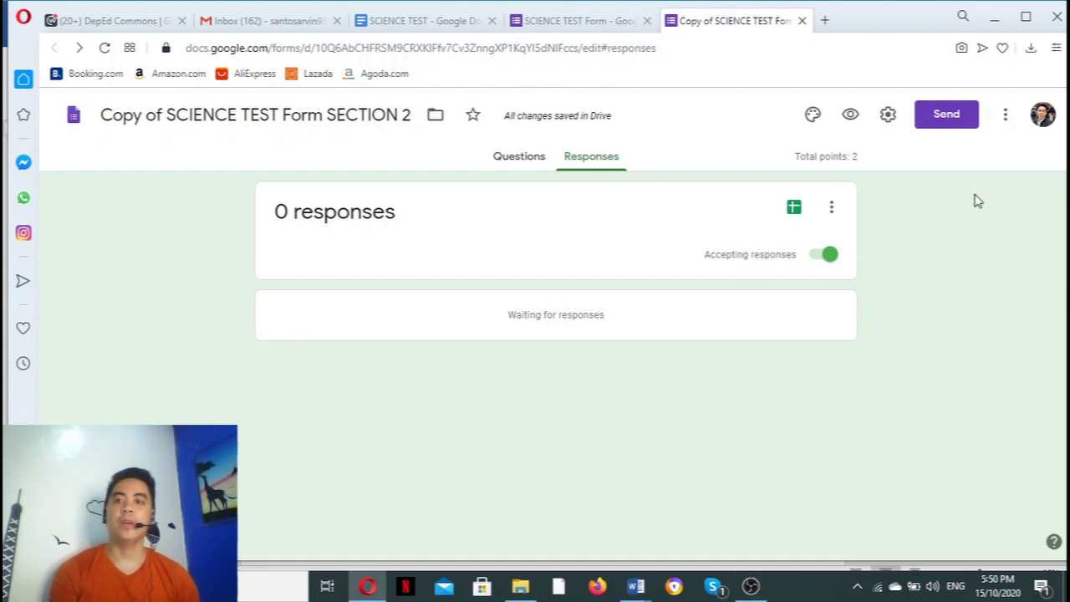
click(528, 165)
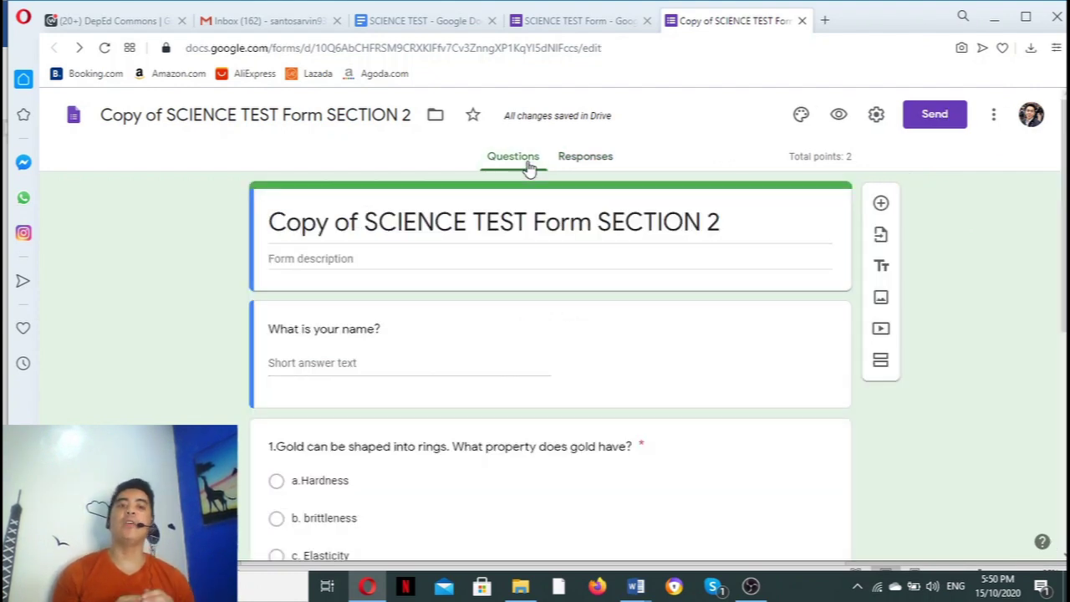